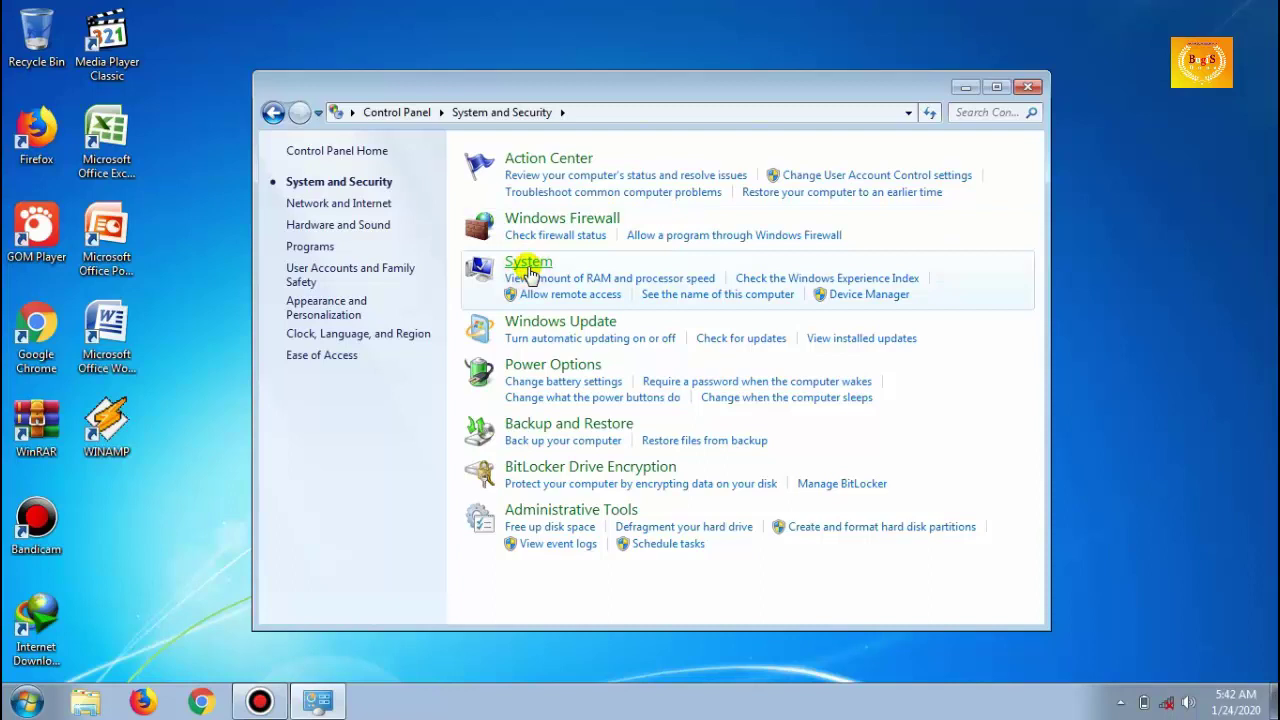
Step: Inspect the display adapter in Device Manager from the System page, and close both windows
click(530, 270)
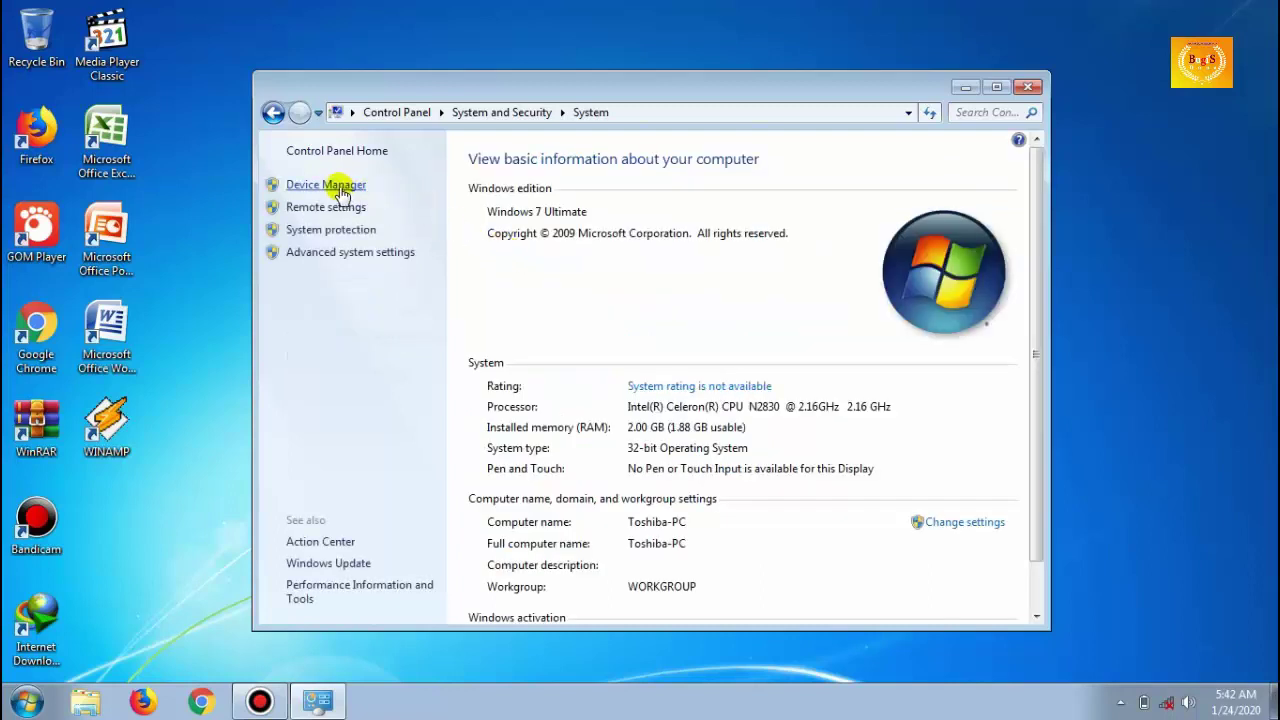
click(340, 188)
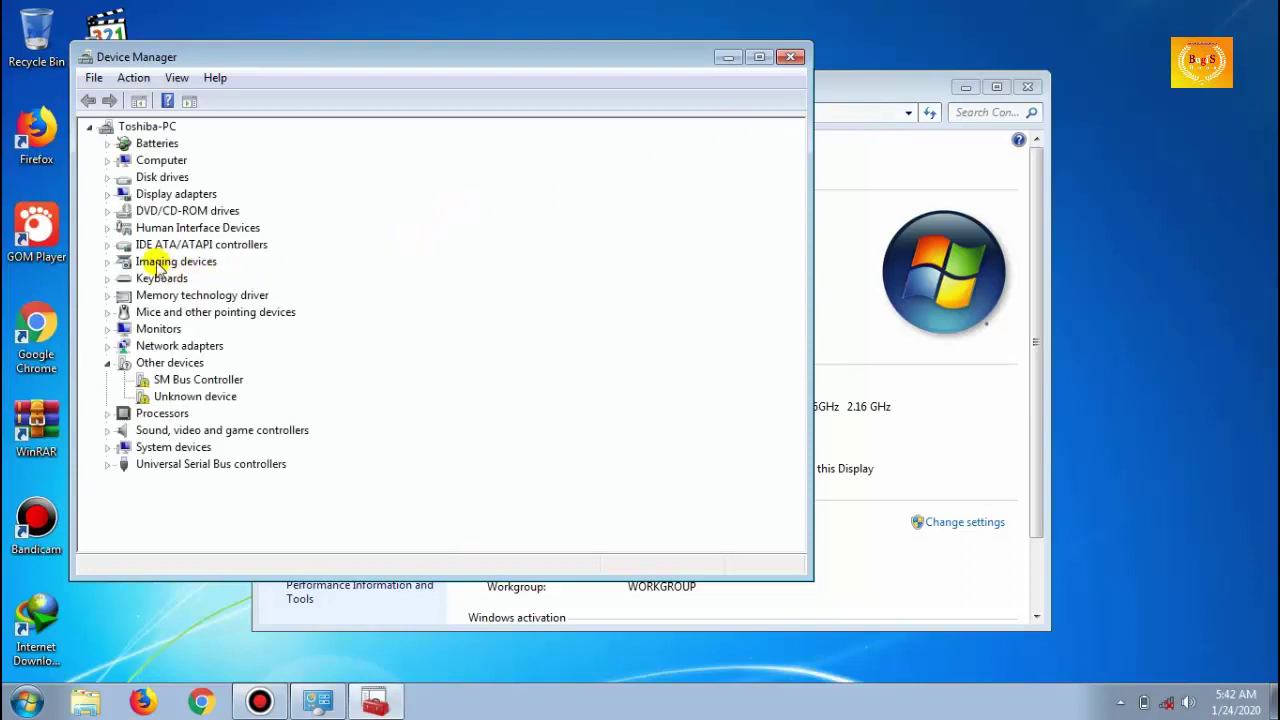
click(108, 194)
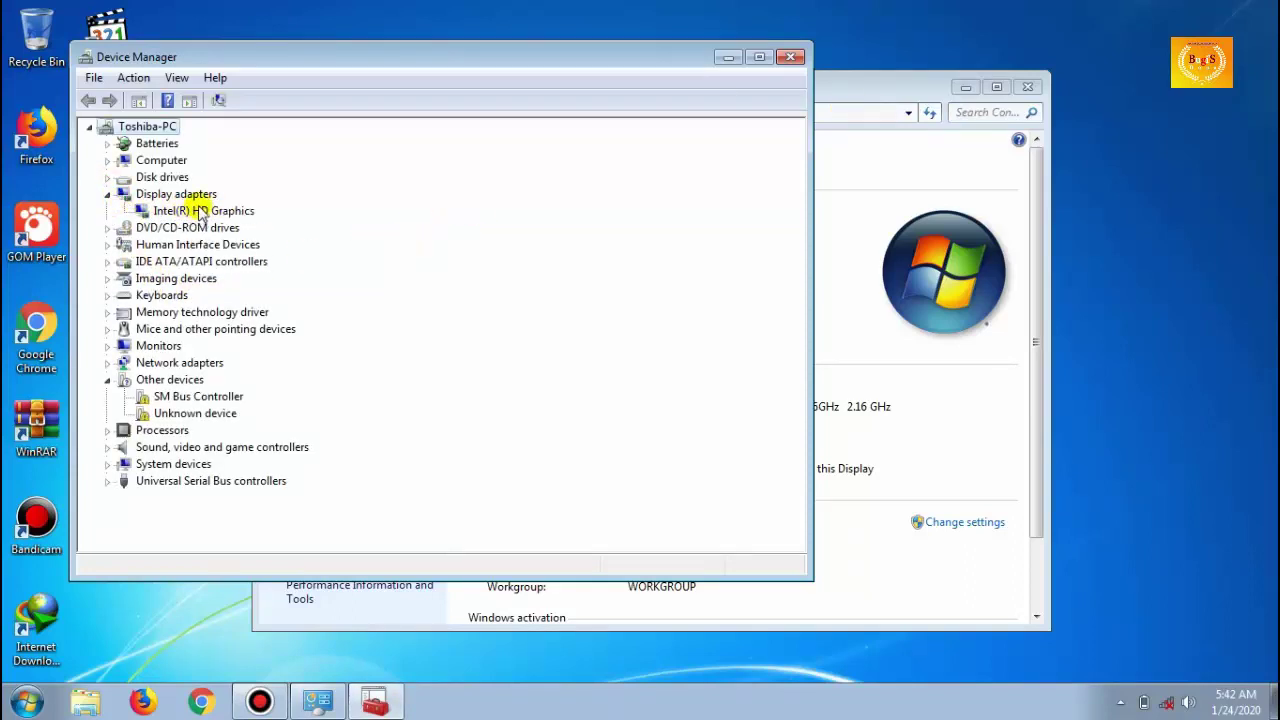
click(791, 57)
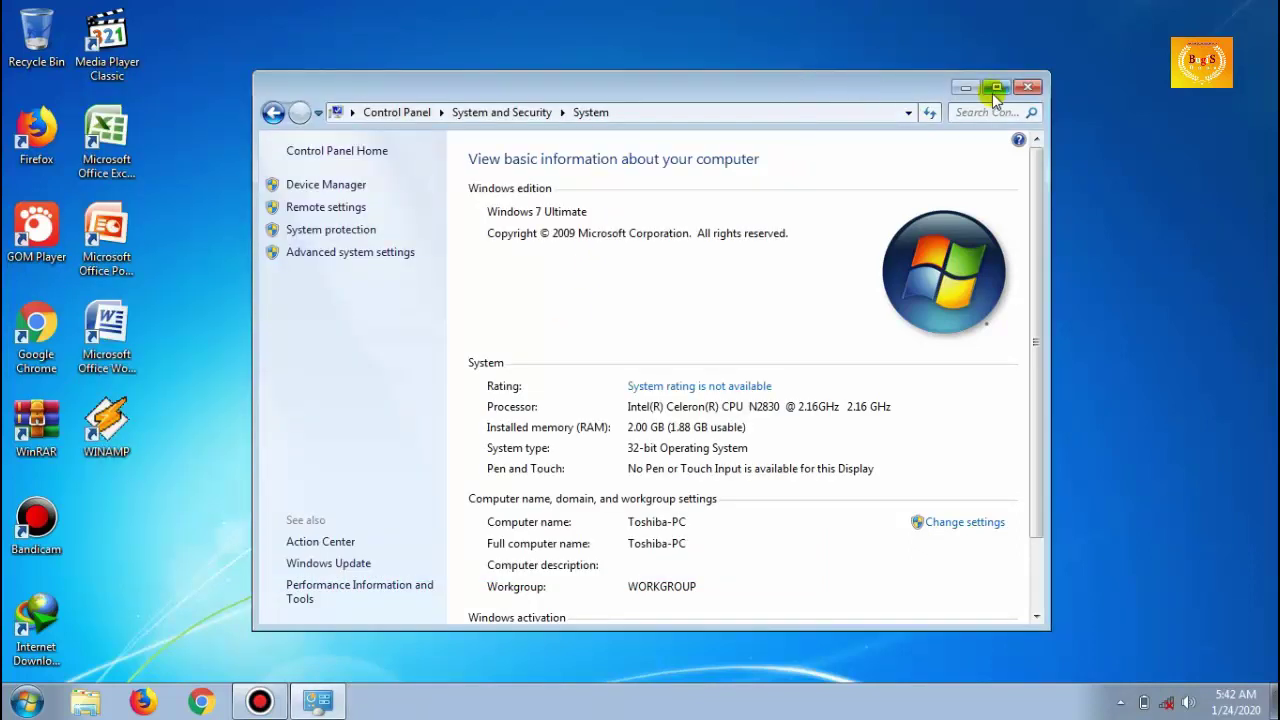
click(1038, 88)
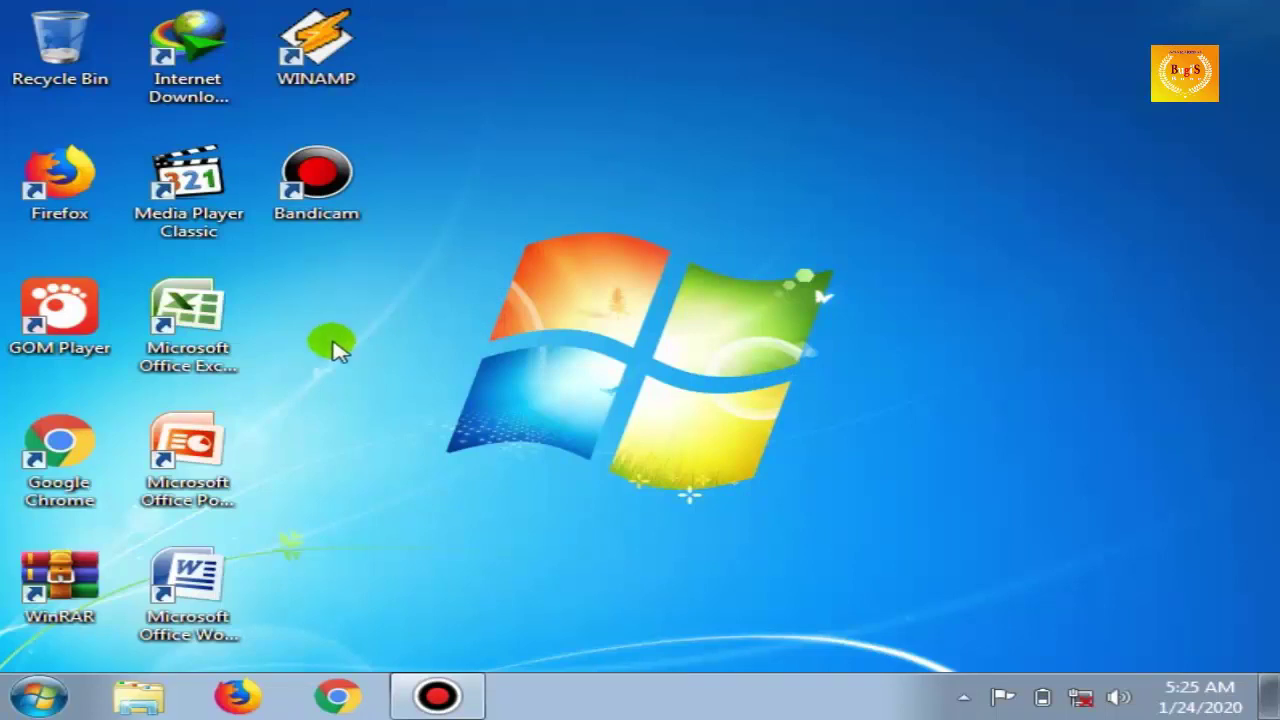
Step: Open Device Manager from the System page under System and Security in Control Panel
click(40, 698)
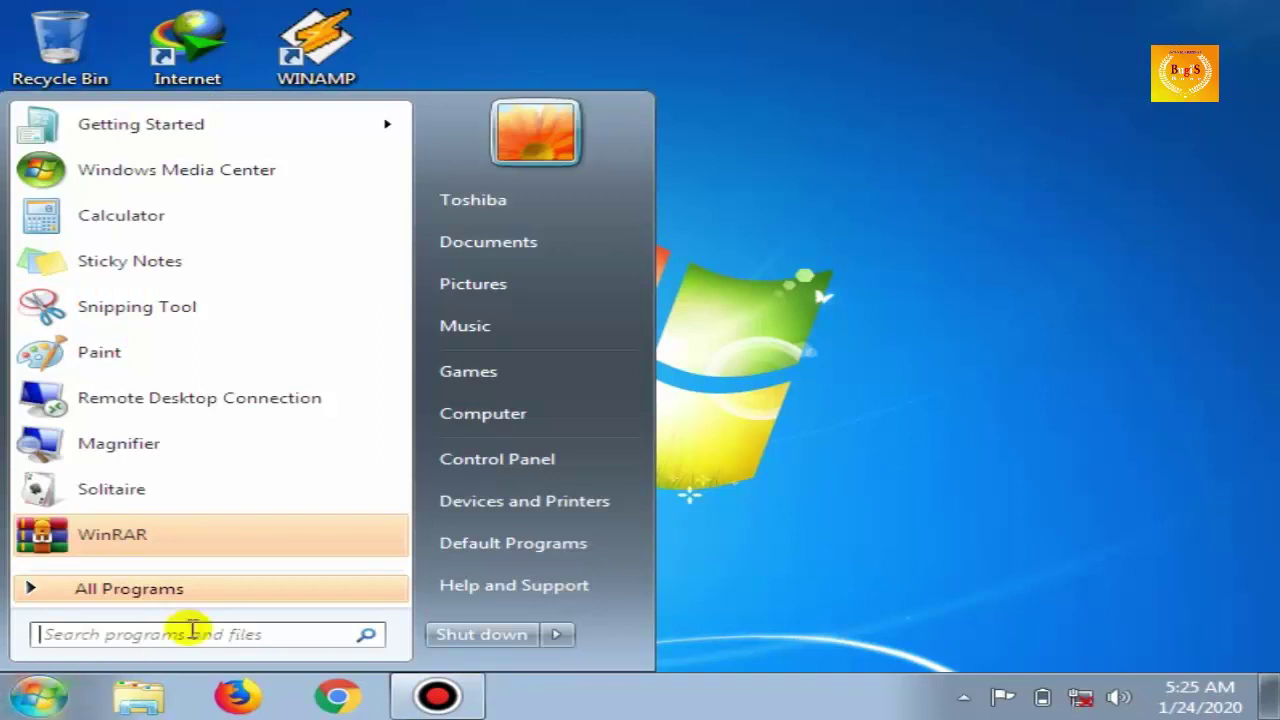
click(589, 468)
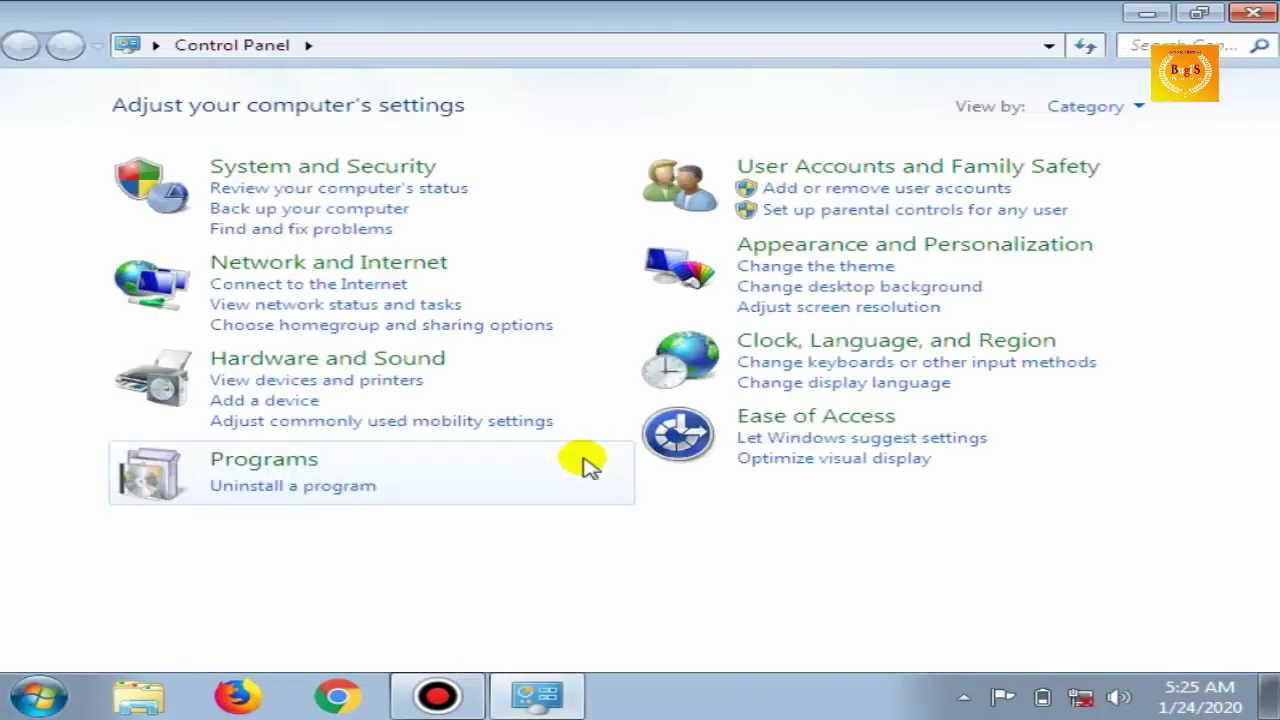
click(395, 172)
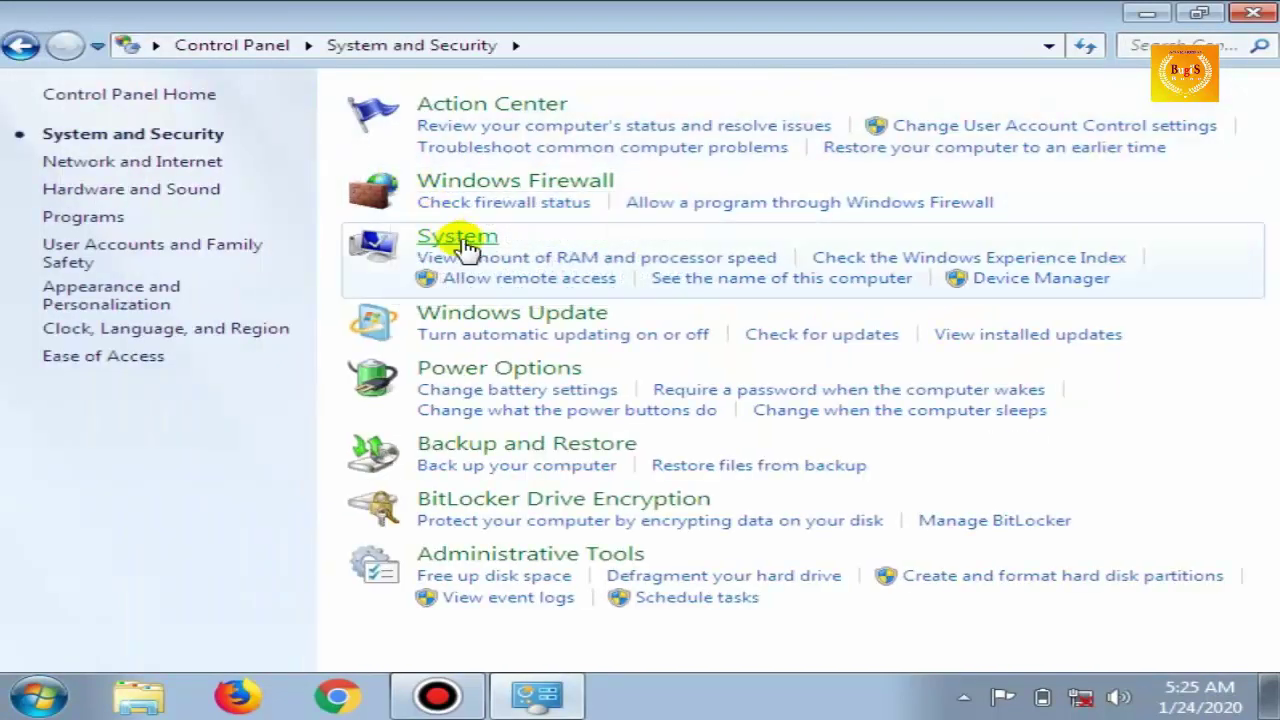
click(463, 245)
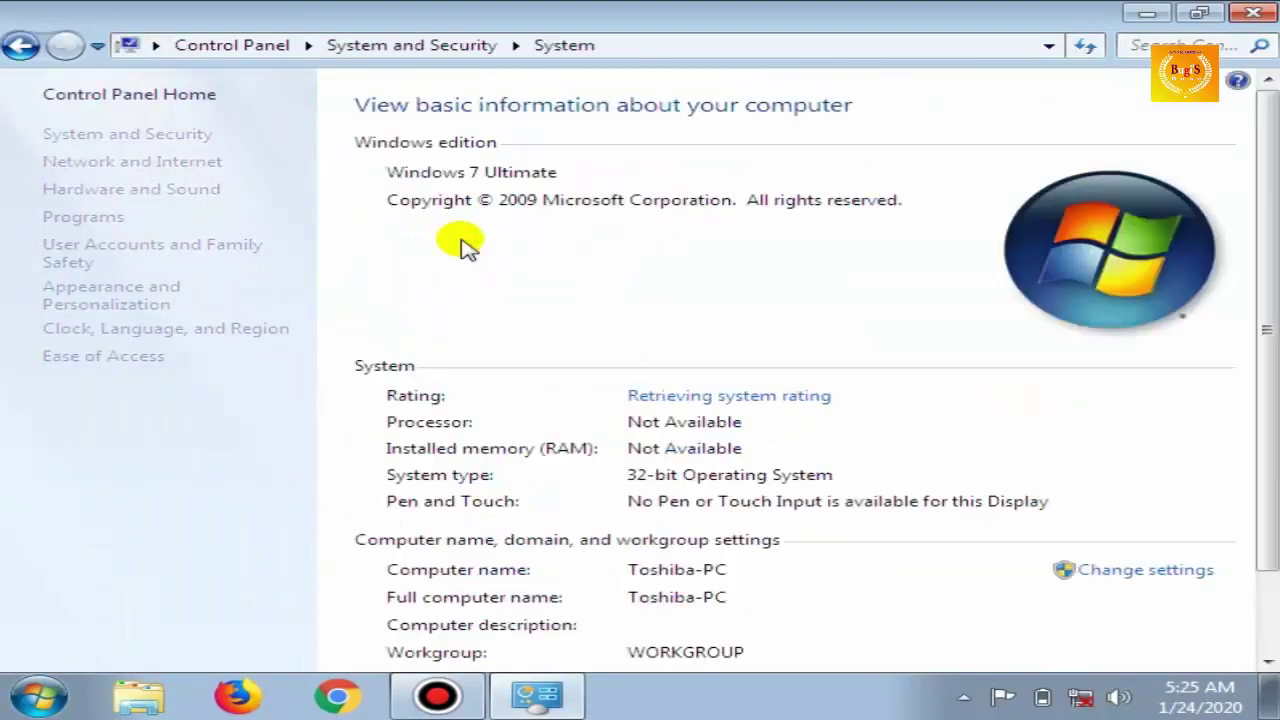
scroll(463, 245, down, 2)
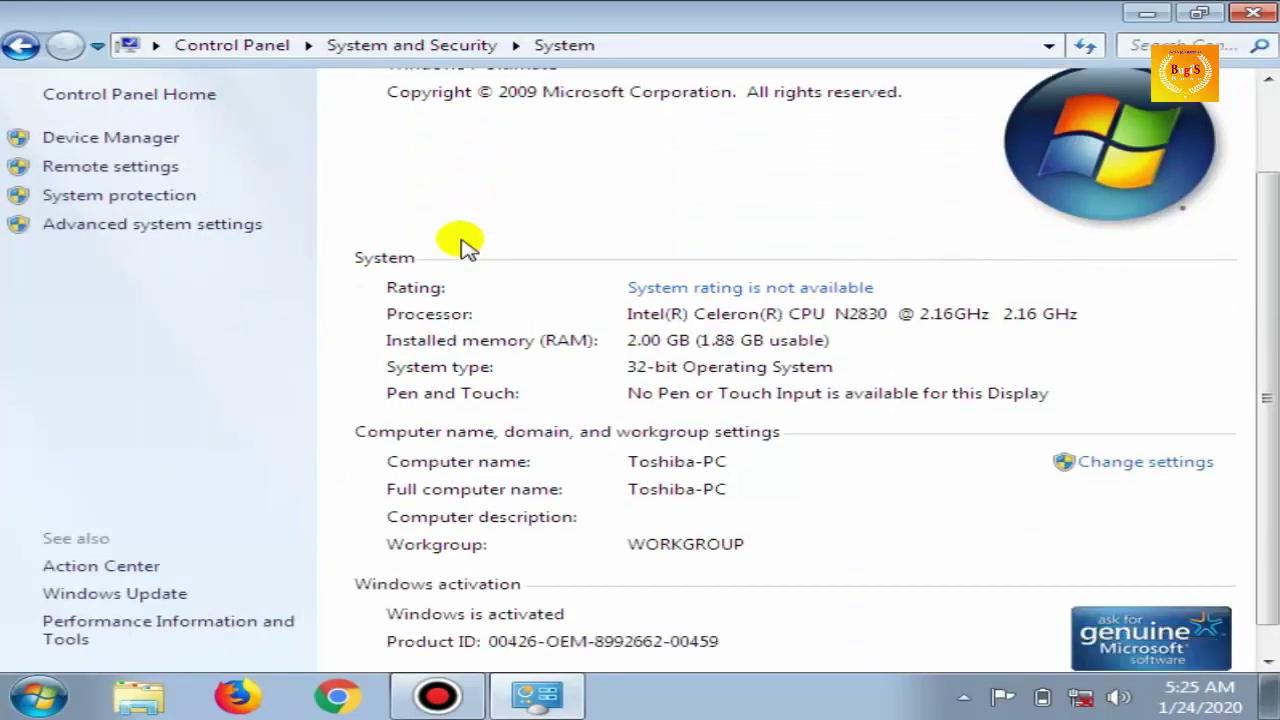
click(108, 138)
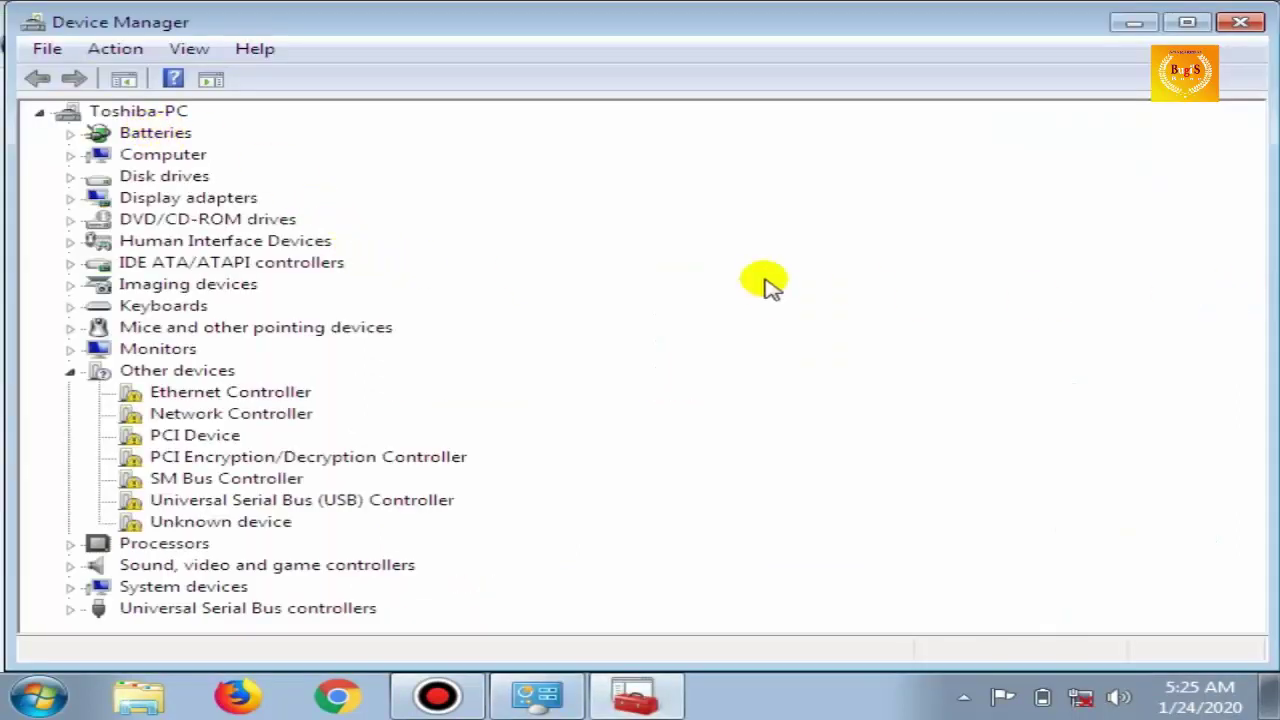
Step: Examine the devices without drivers listed under Other devices, from Unknown device up to Ethernet Controller
click(166, 521)
click(171, 495)
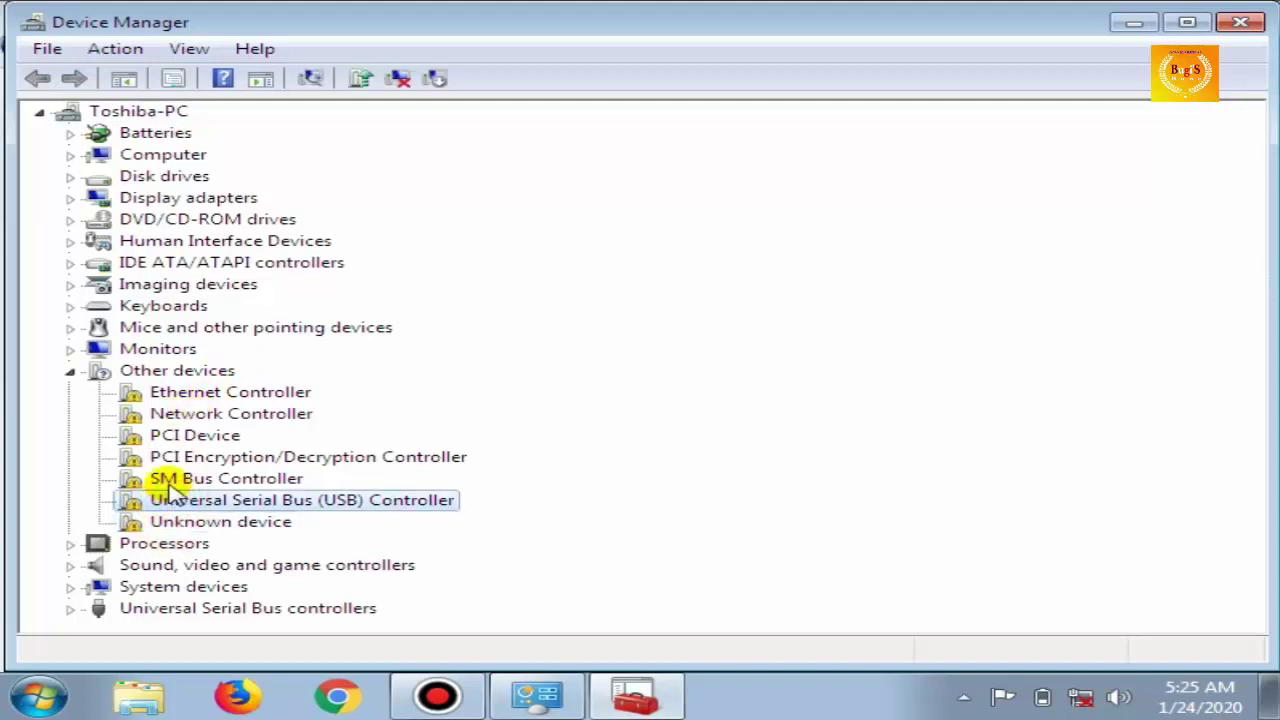
click(168, 480)
click(166, 436)
click(163, 456)
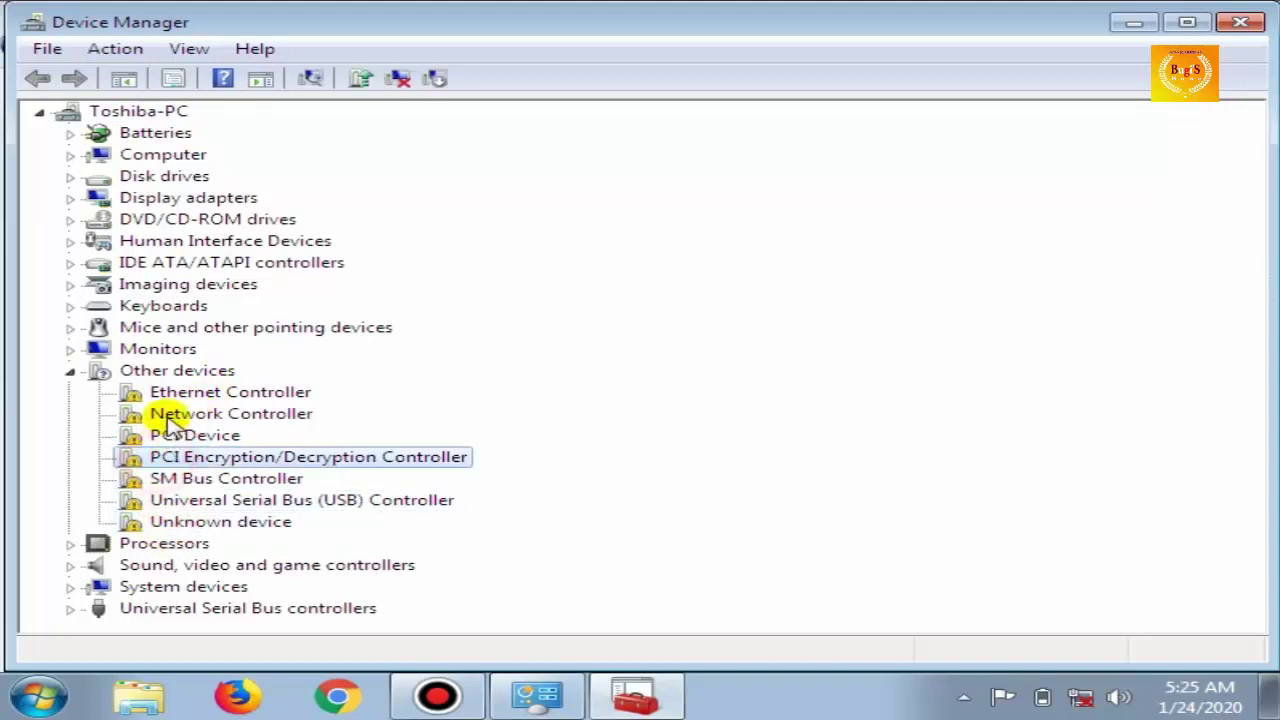
click(166, 414)
click(176, 391)
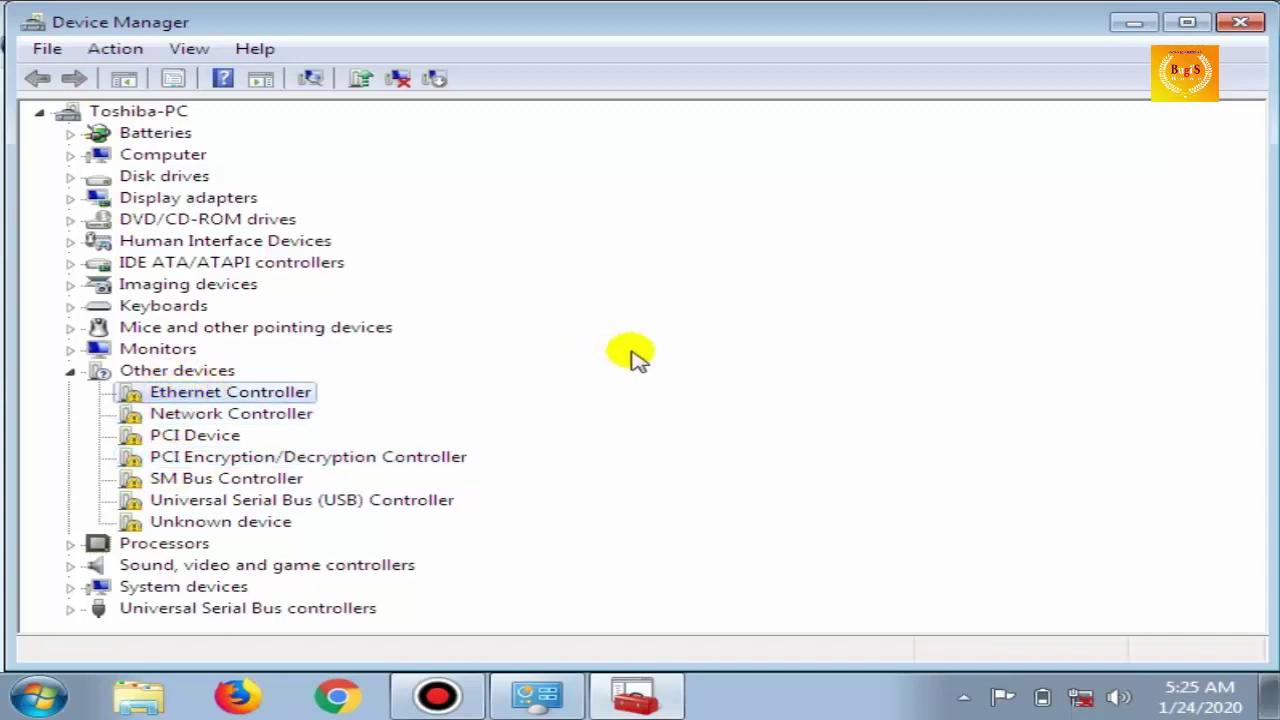
Step: Arrange a narrowed Device Manager and a new Windows Explorer window side by side, with the System window closed
drag(1266, 289, 557, 286)
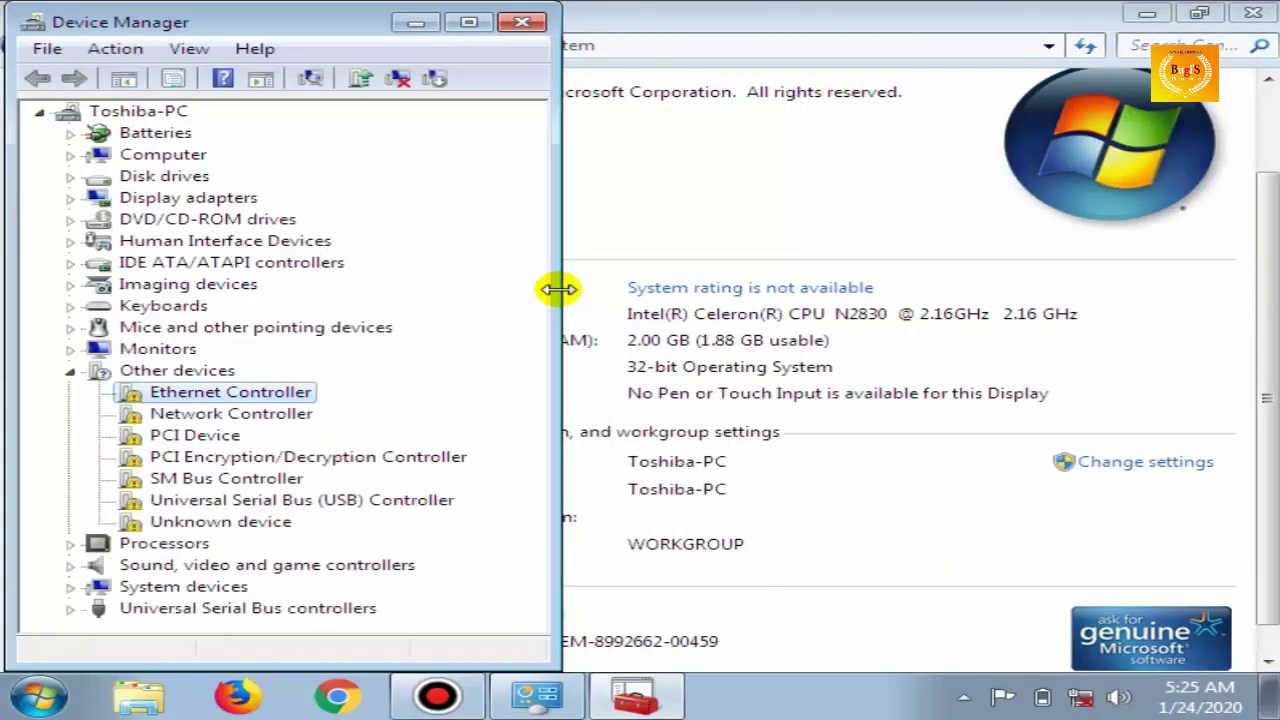
click(1252, 16)
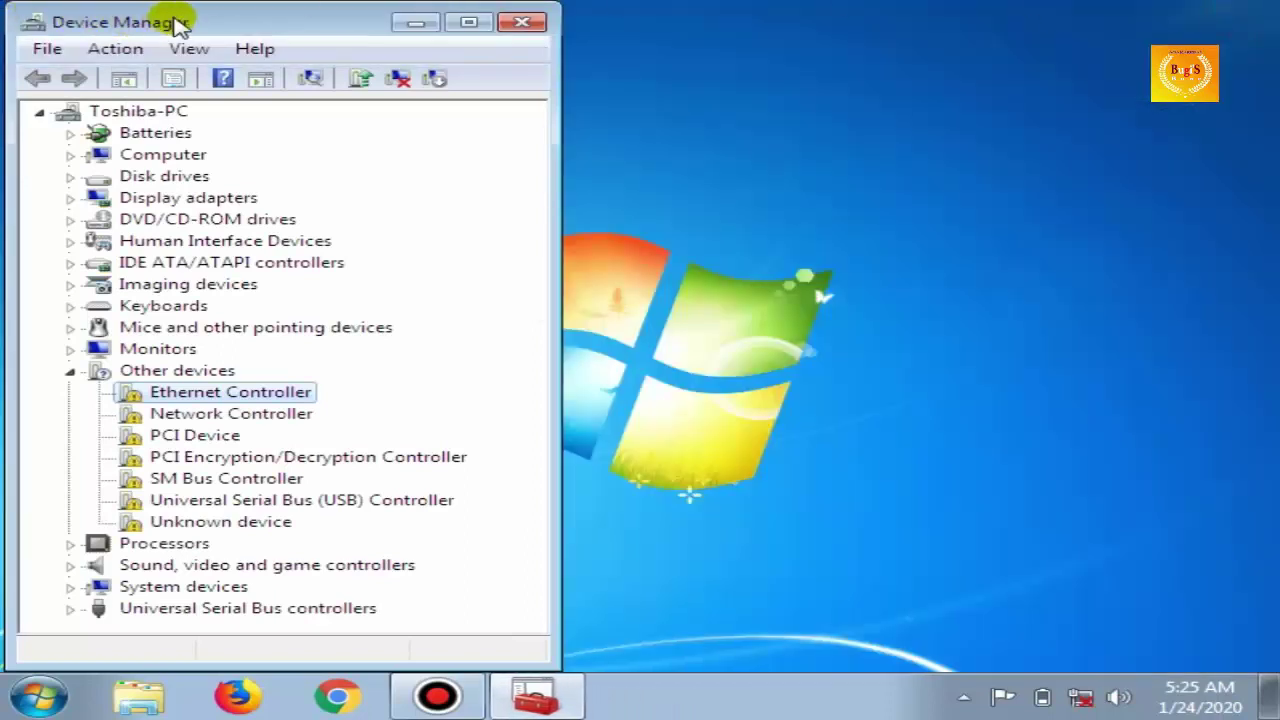
right_click(134, 702)
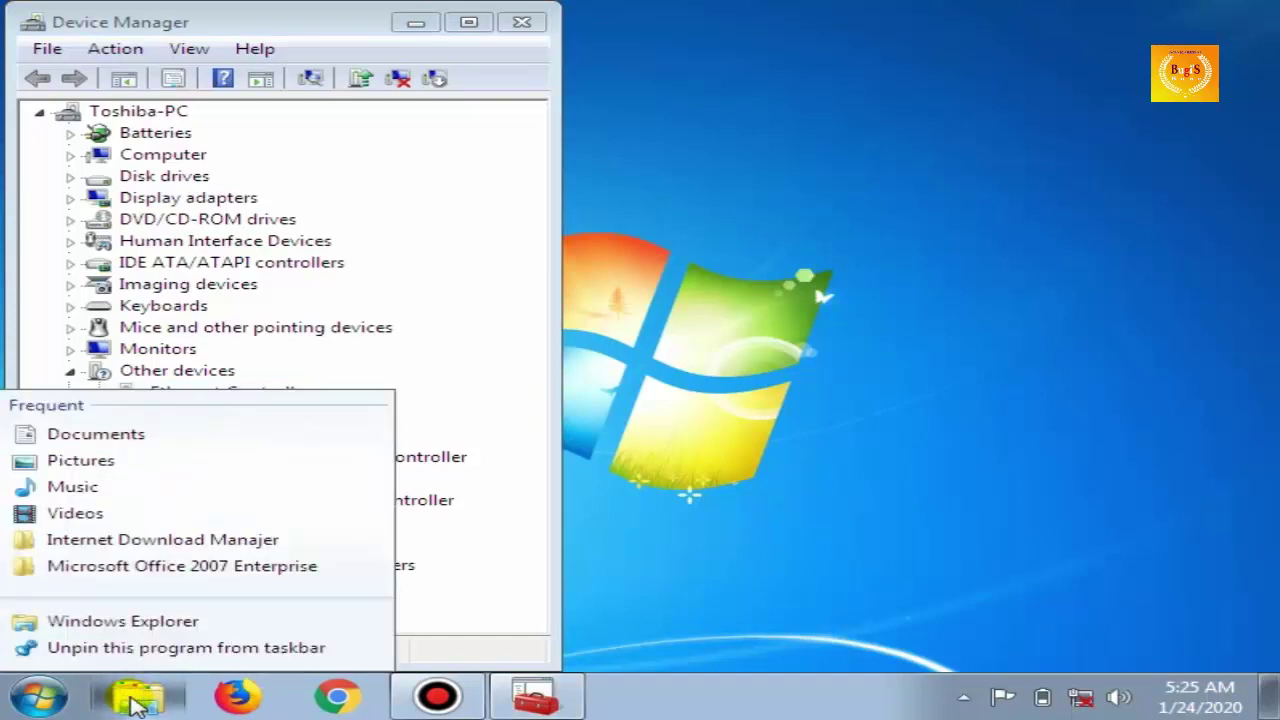
click(134, 702)
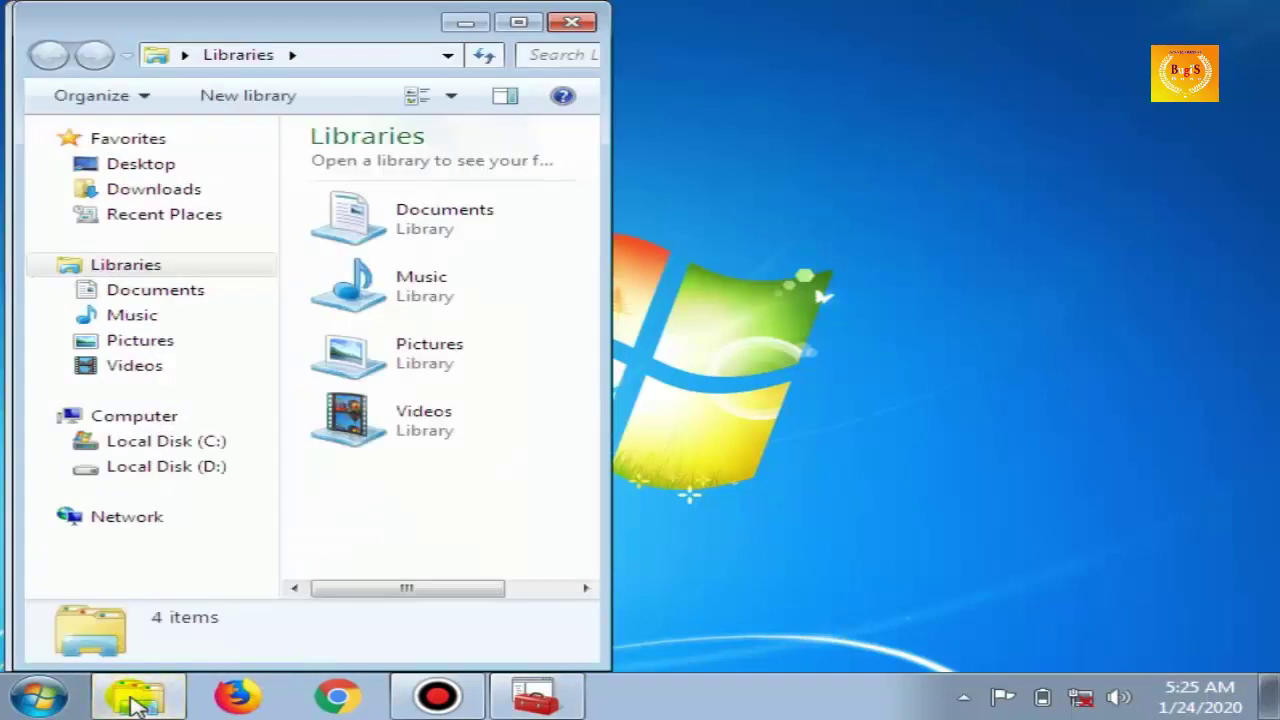
drag(248, 22, 919, 25)
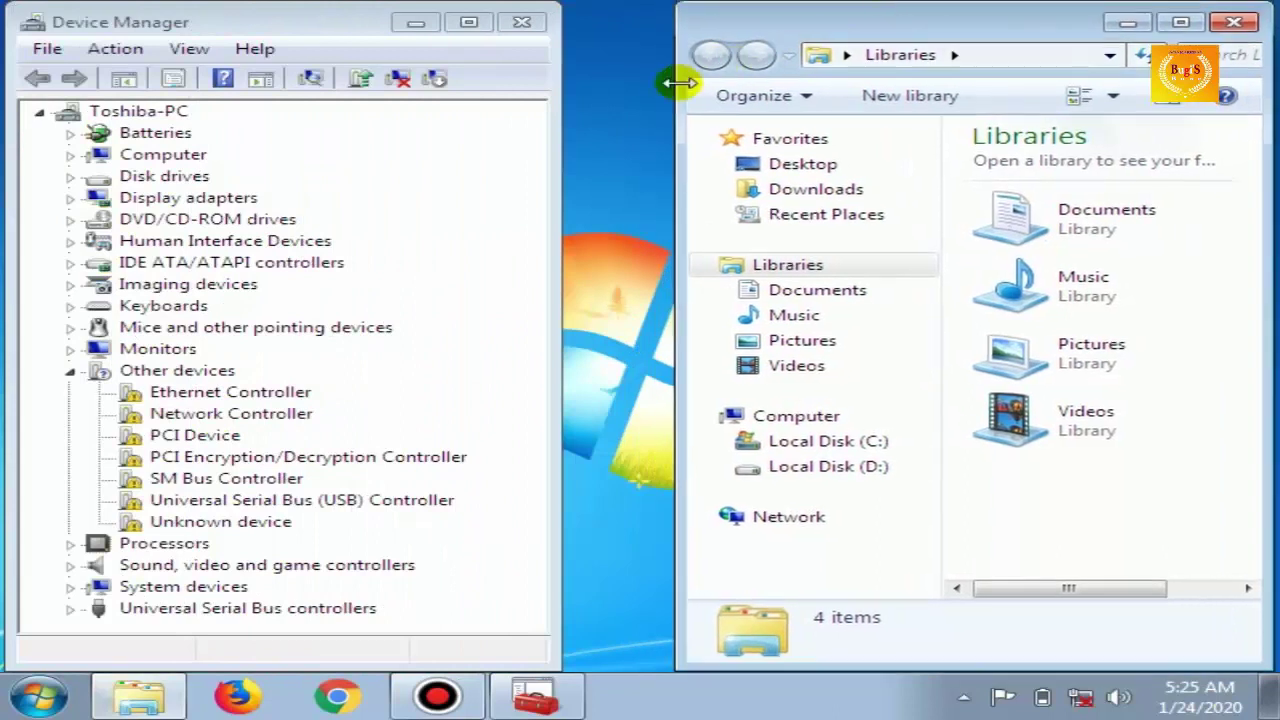
drag(679, 83, 580, 88)
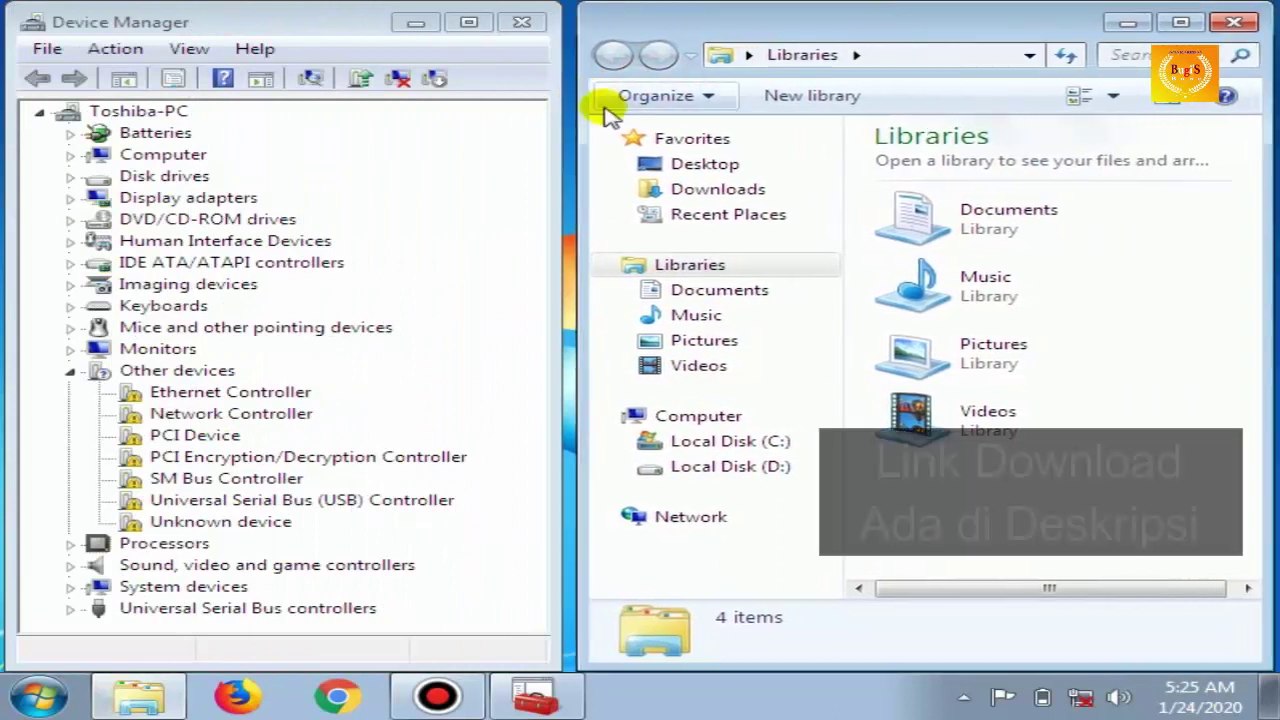
Step: Extract the Driver Toshiba Satellite C40 archive in Downloads\Compressed to a folder of the same name, entering the archive password
click(718, 192)
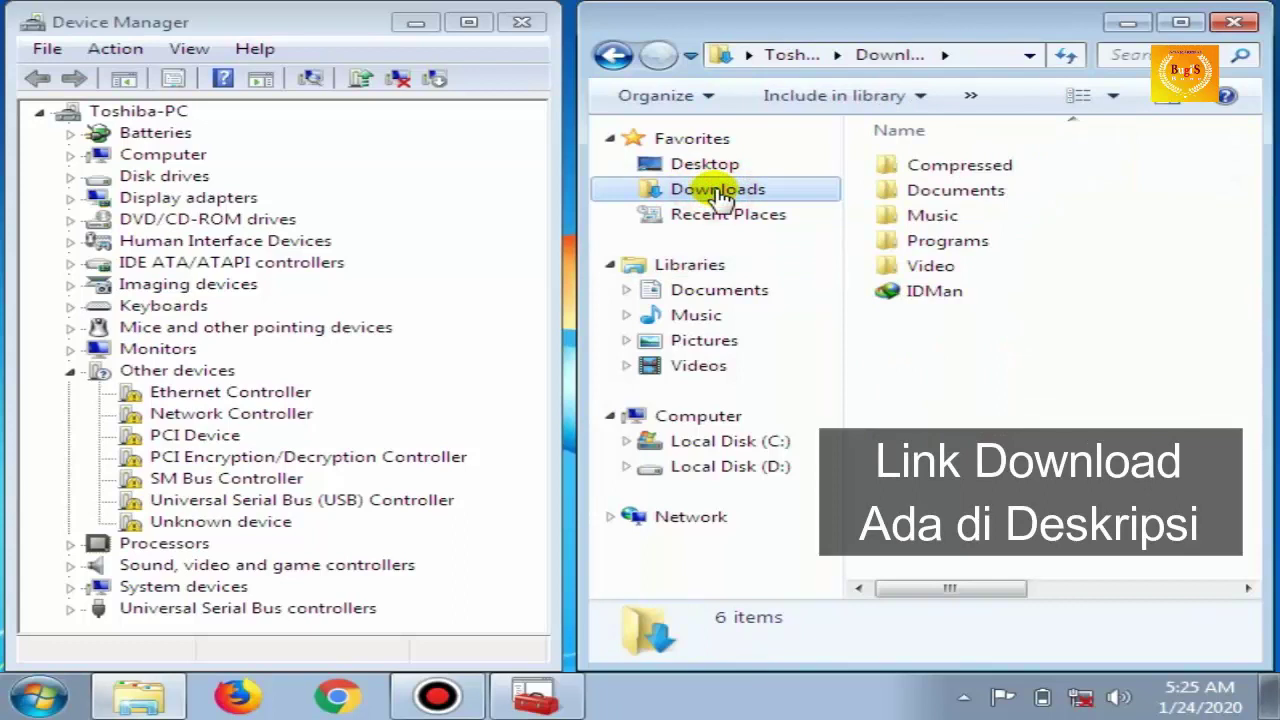
double_click(1005, 172)
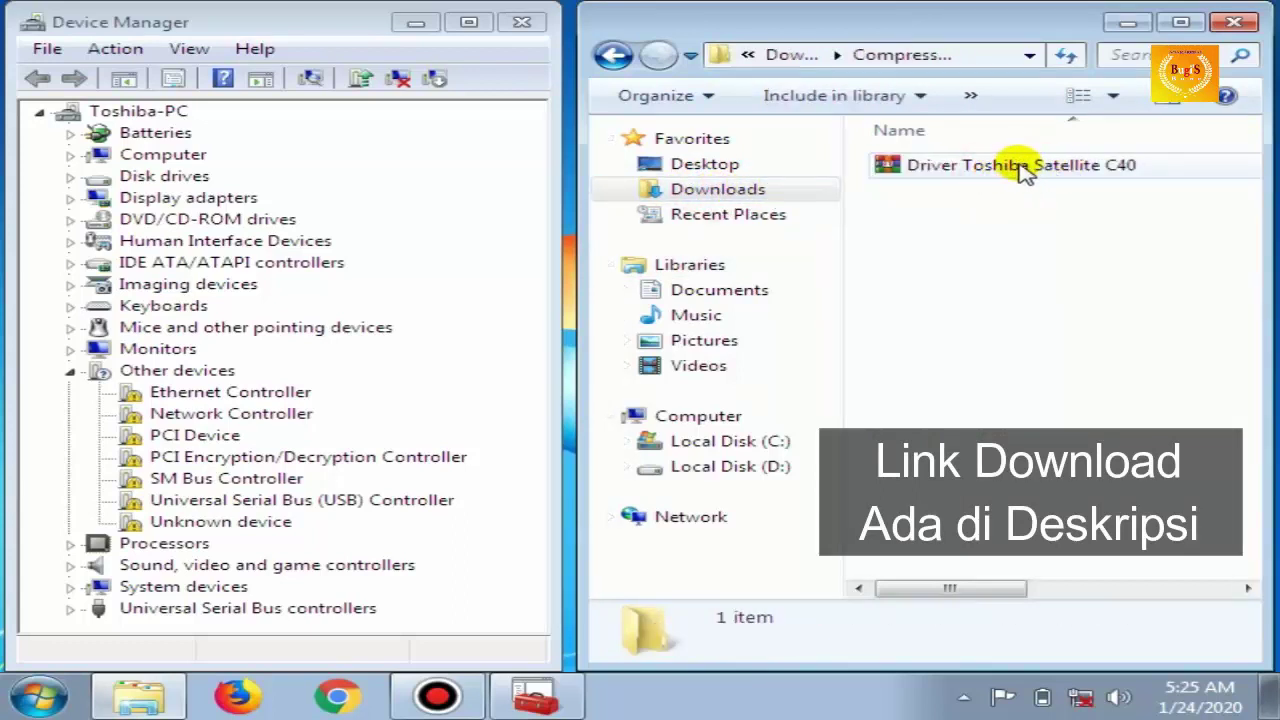
right_click(985, 175)
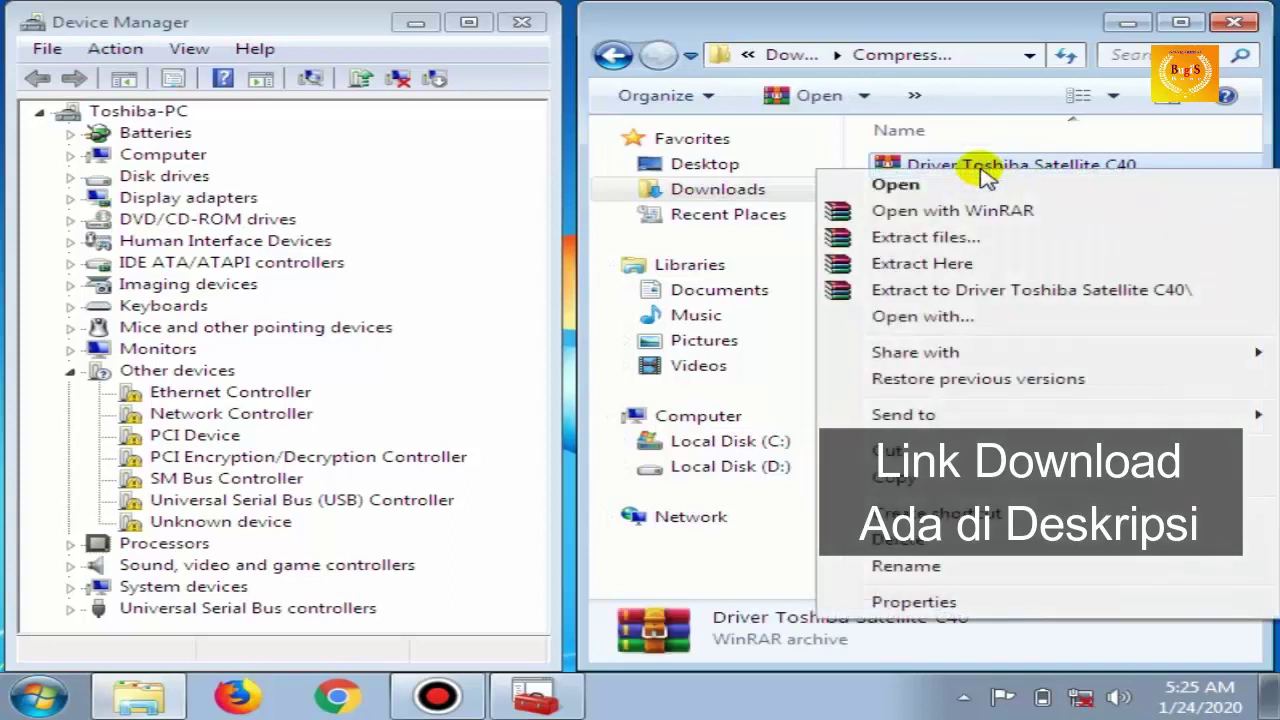
click(1035, 290)
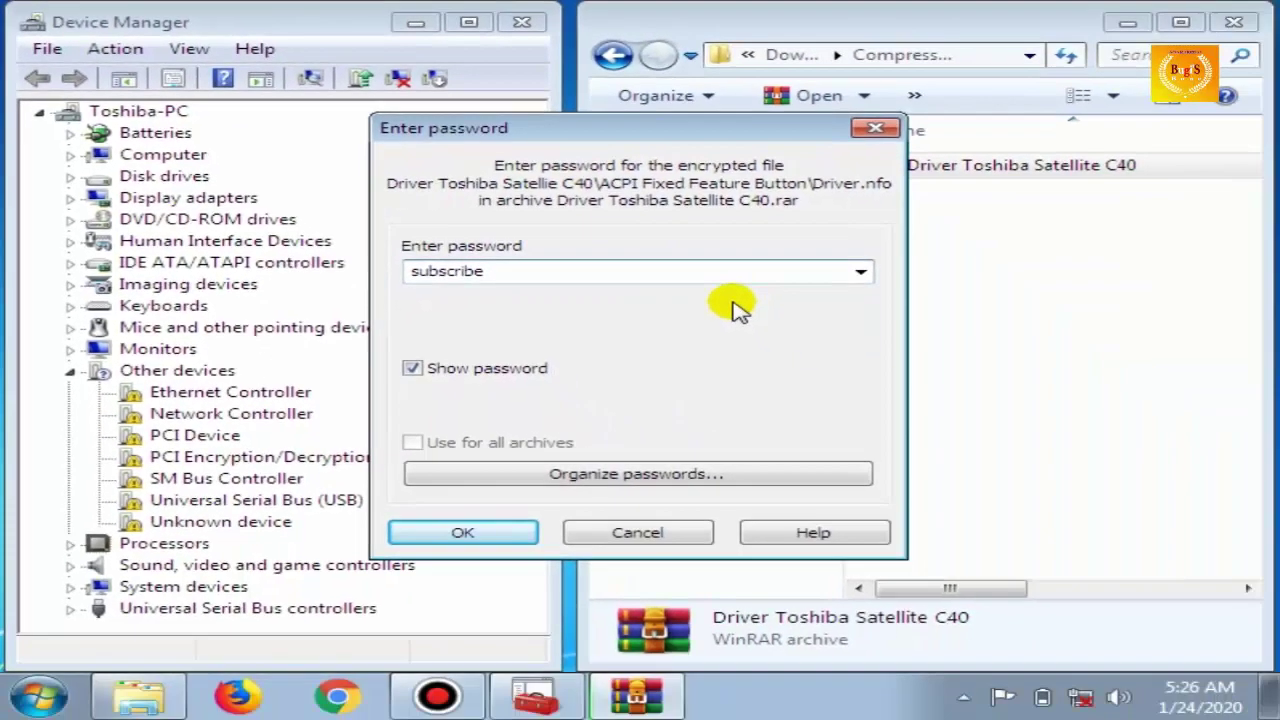
click(495, 537)
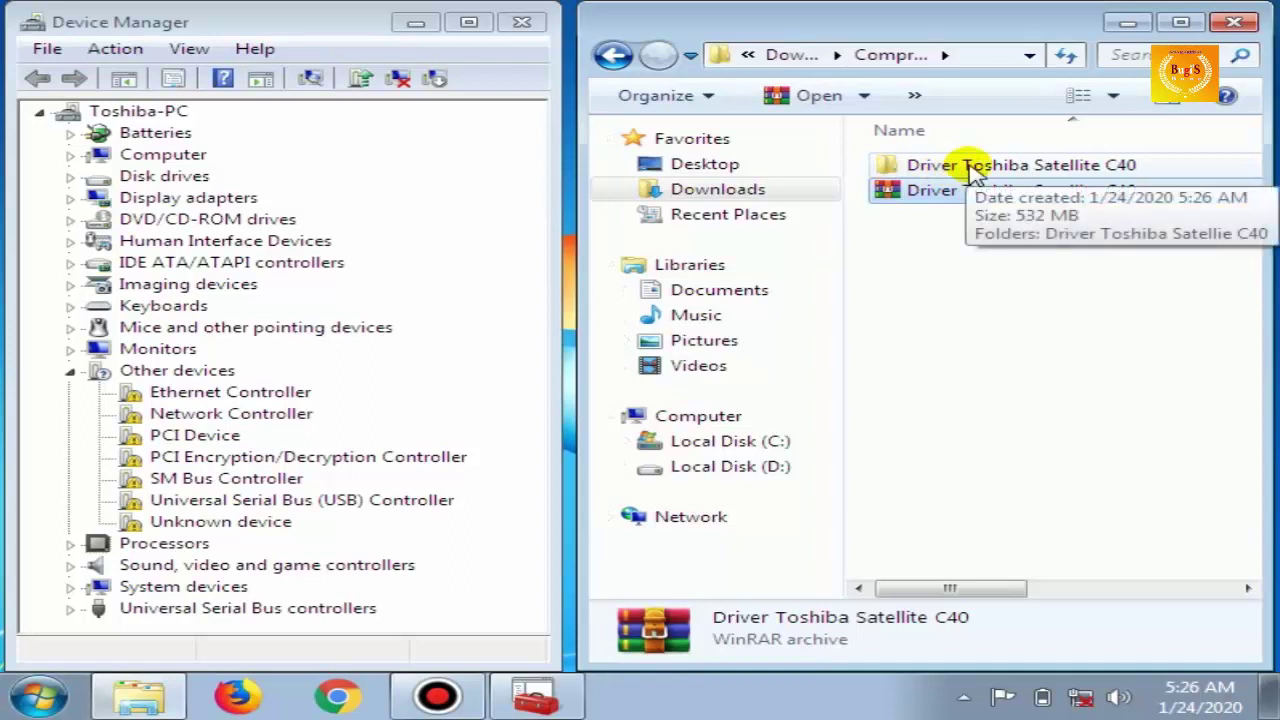
click(707, 194)
double_click(968, 166)
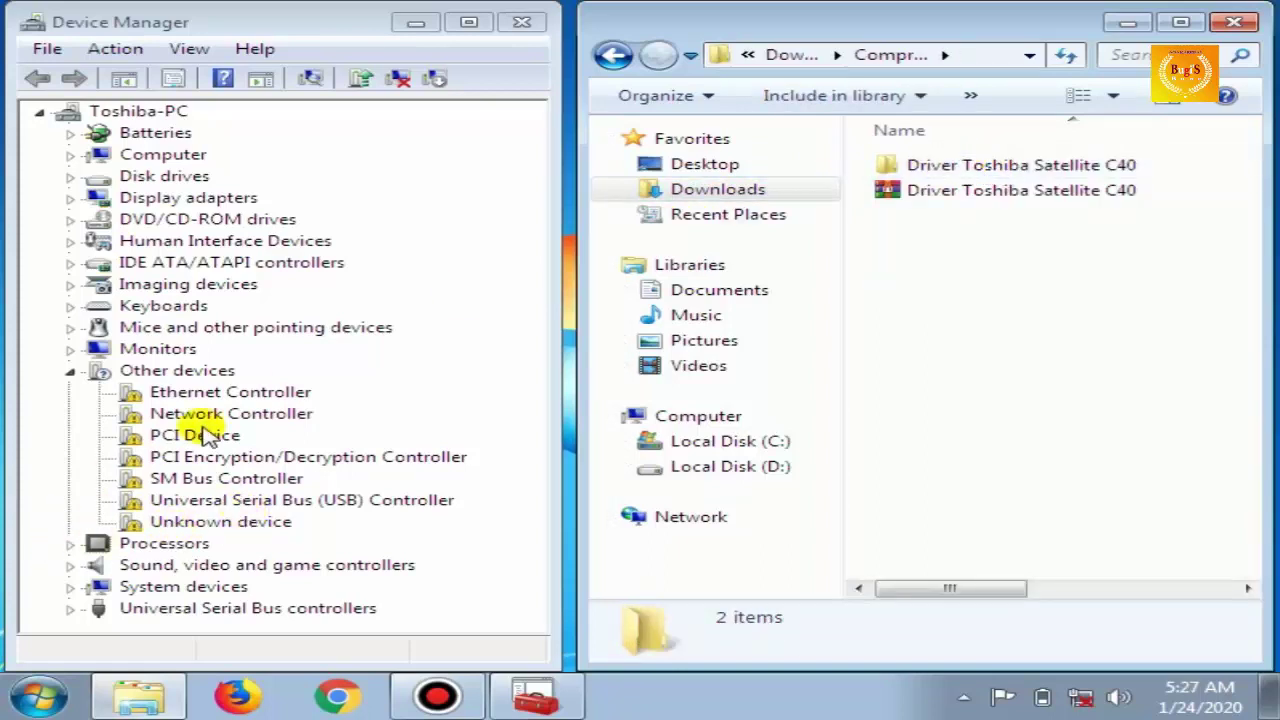
Step: Start a driver update for the Unknown device, choosing to locate the driver software on the computer manually
click(190, 525)
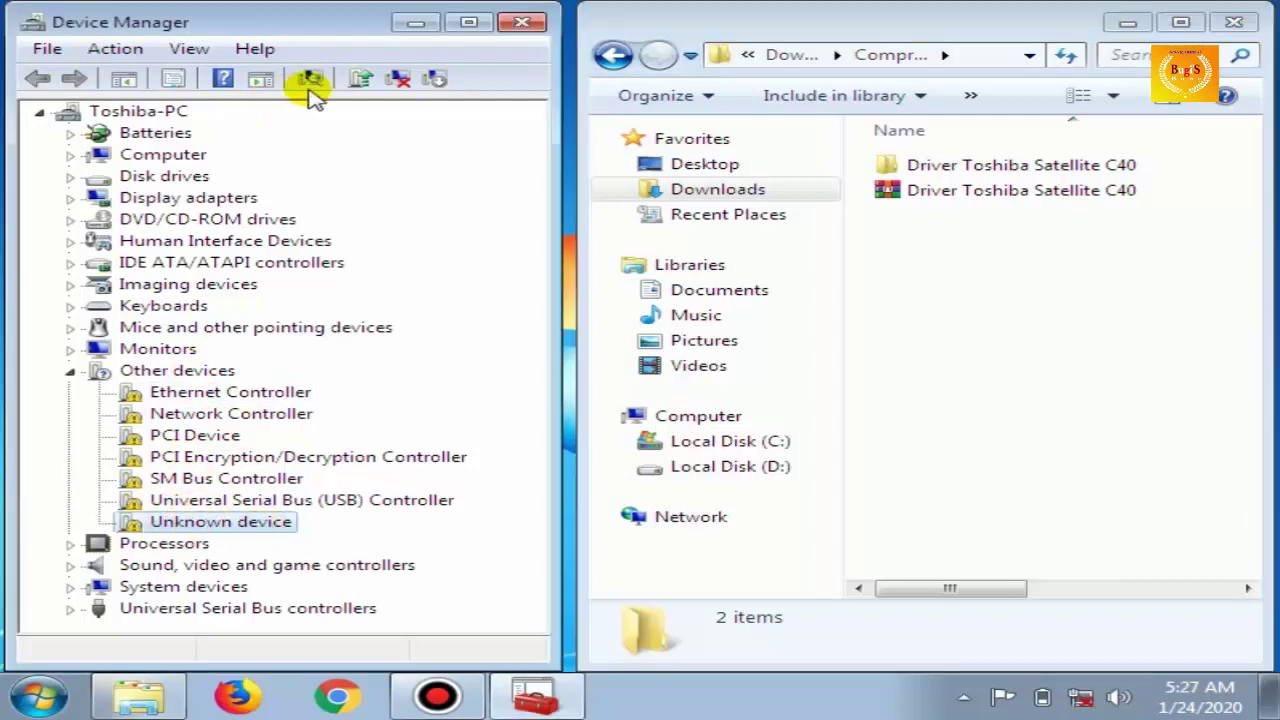
click(361, 80)
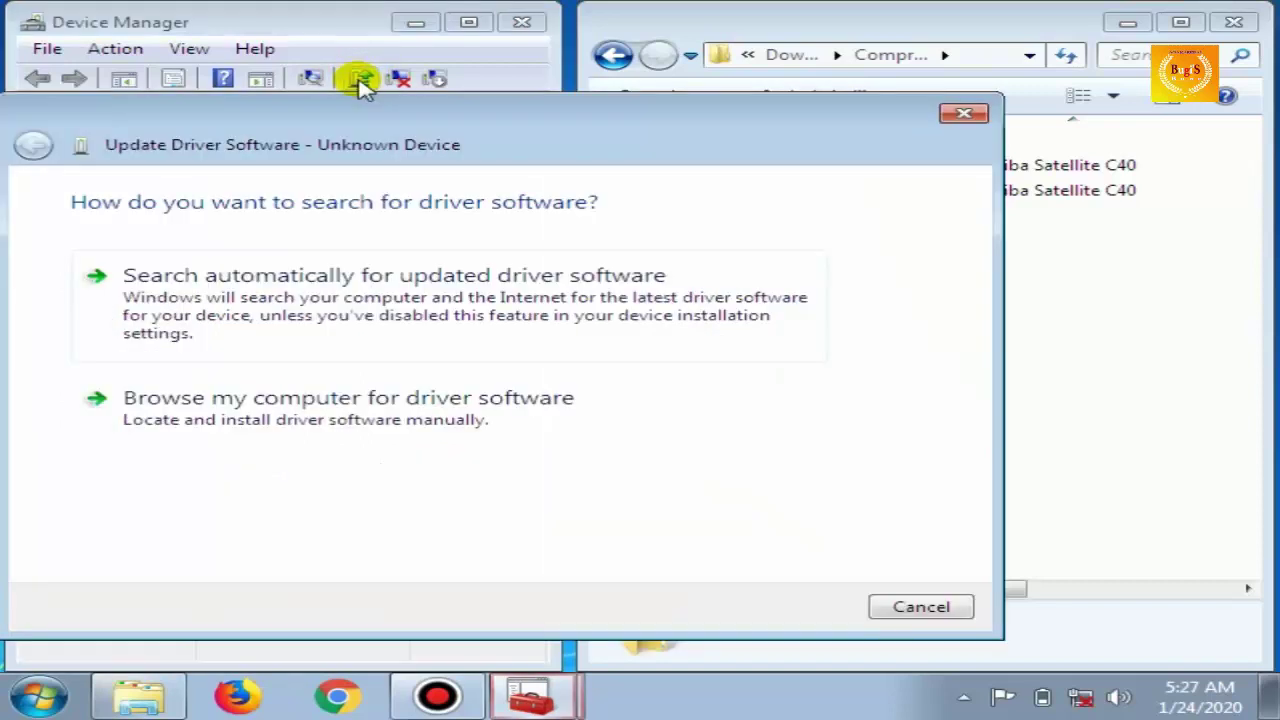
click(474, 404)
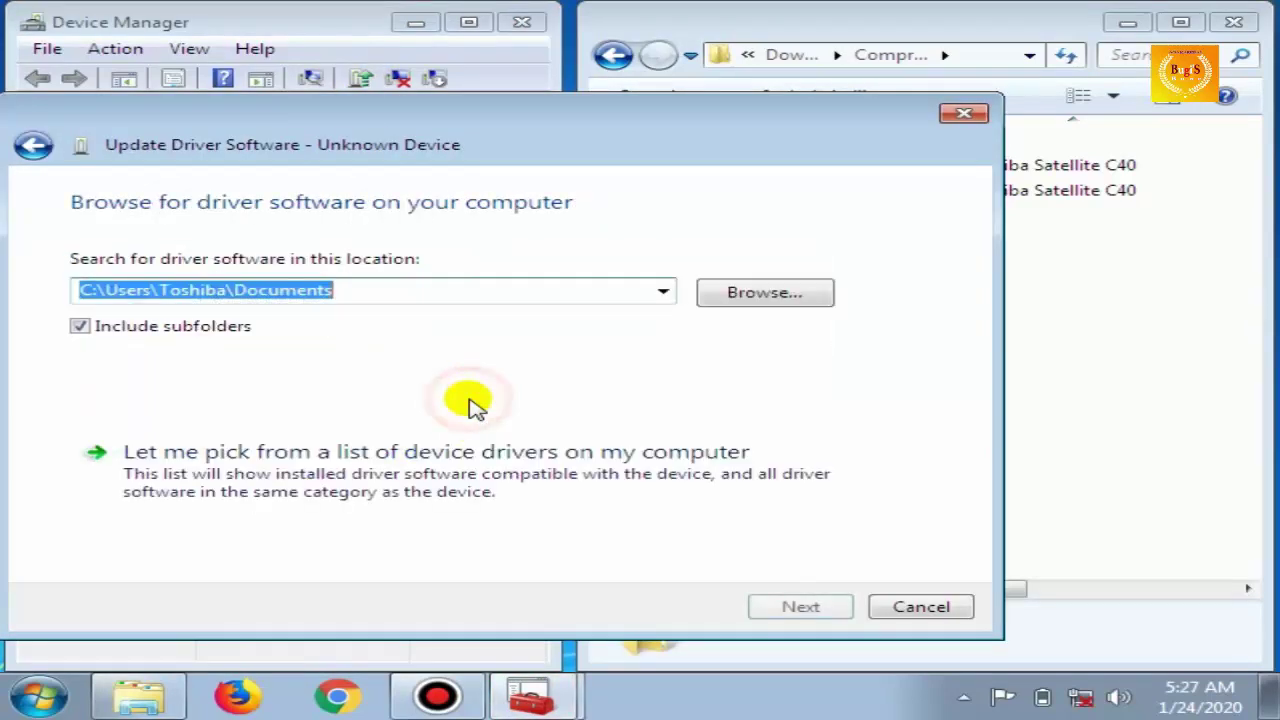
Step: Browse for the Unknown device's driver location, expanding the folder tree through Downloads and Compressed to the extracted driver folders
click(785, 300)
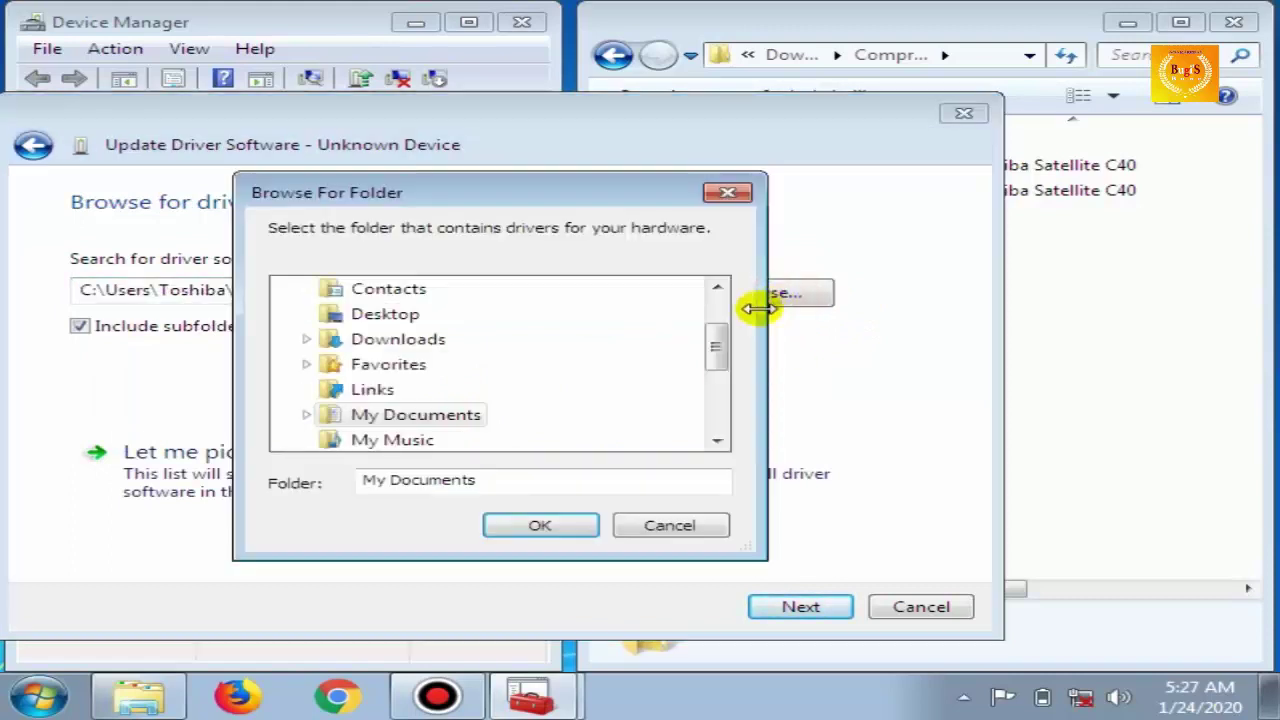
click(718, 287)
click(718, 287)
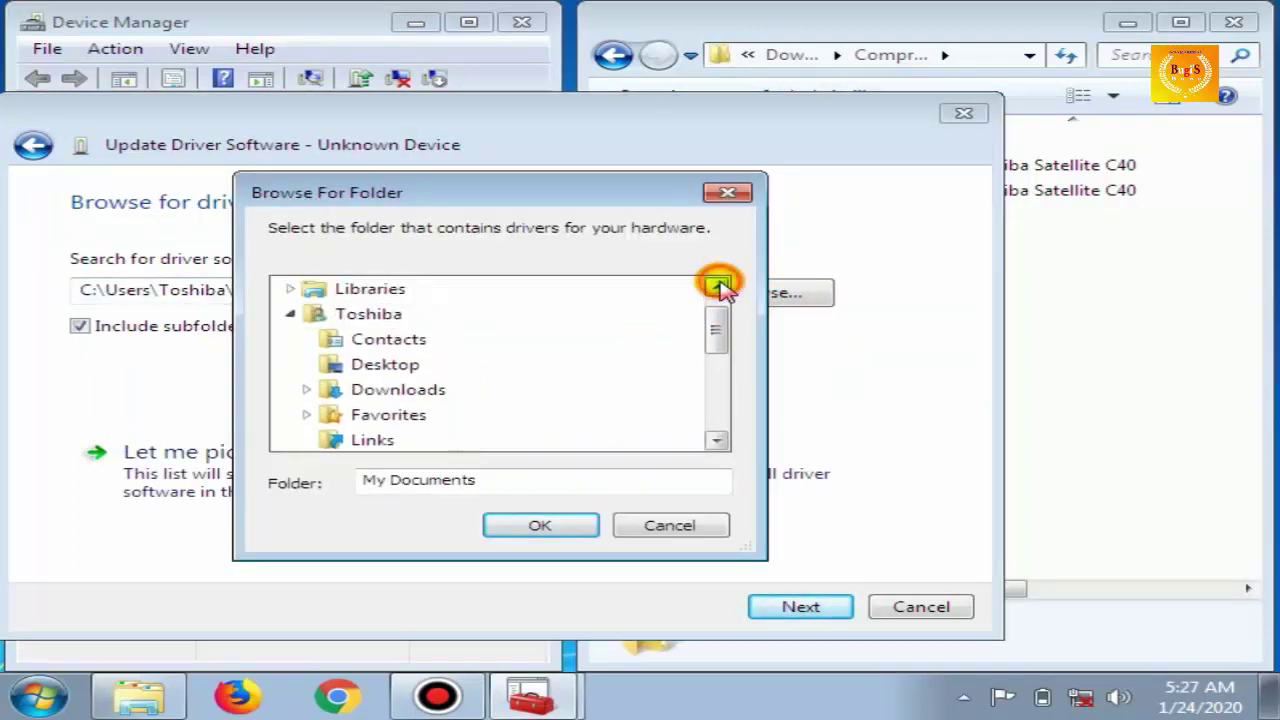
click(718, 287)
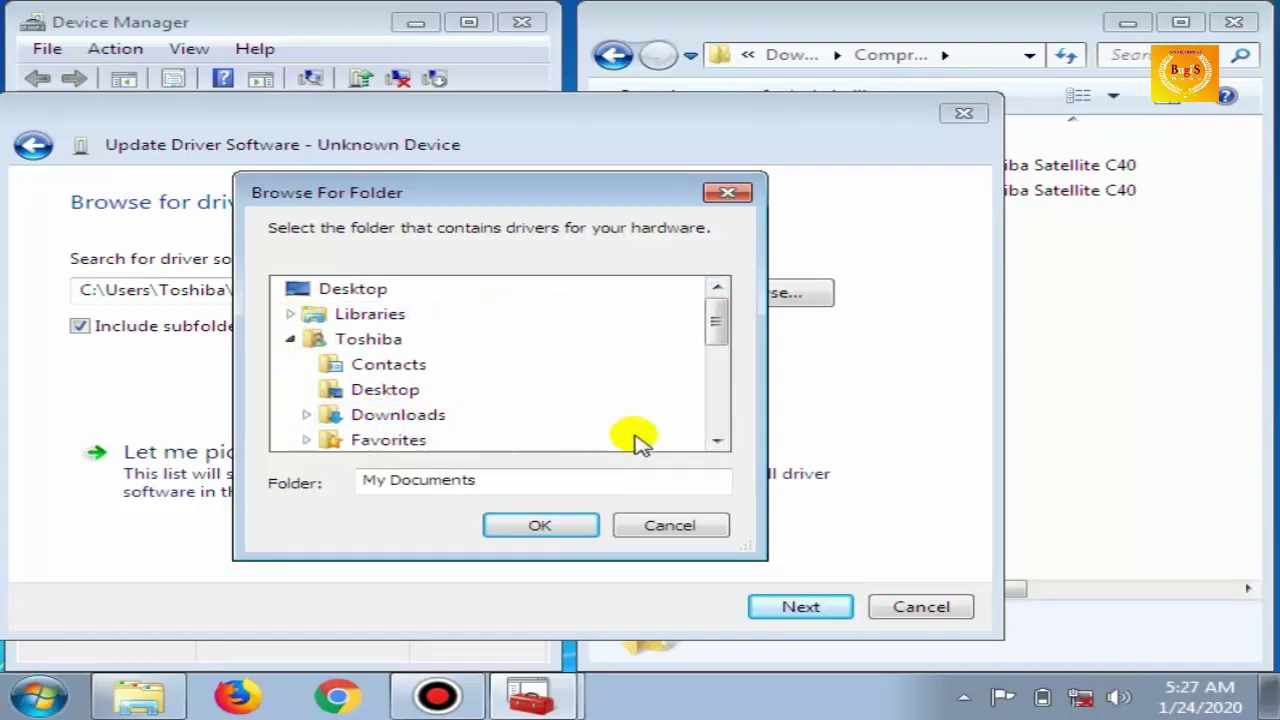
click(717, 440)
click(717, 440)
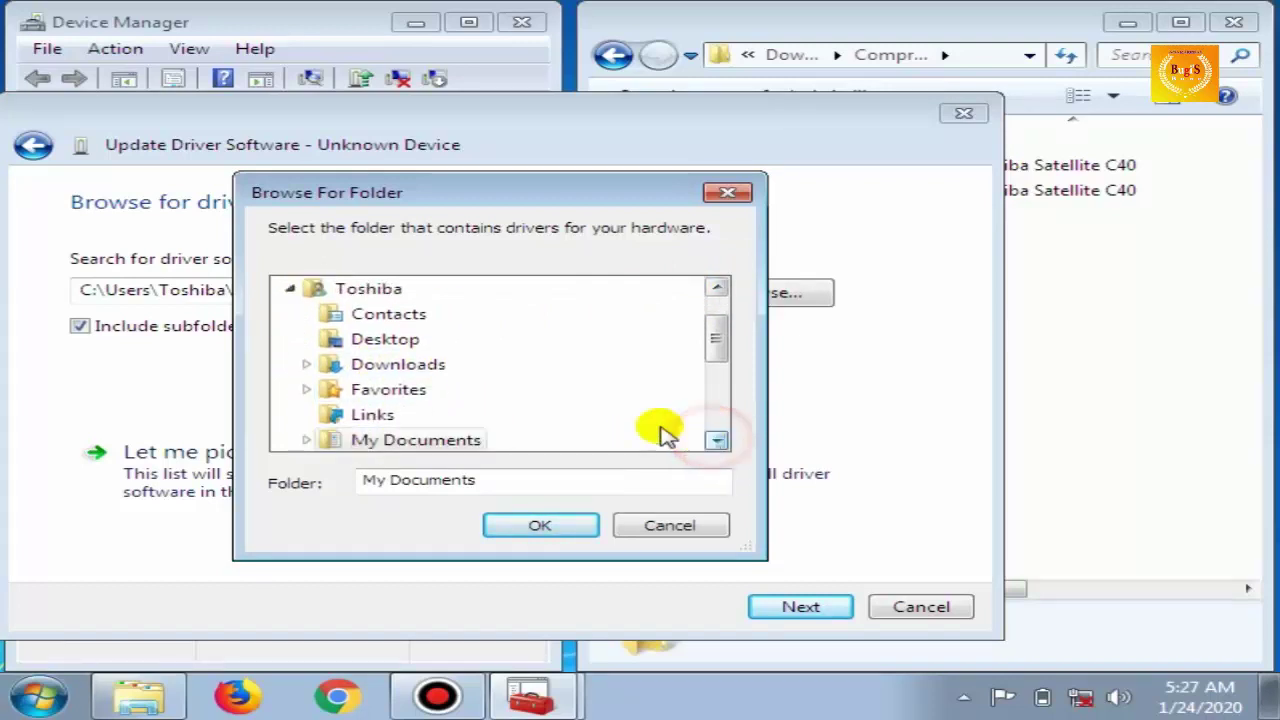
click(307, 365)
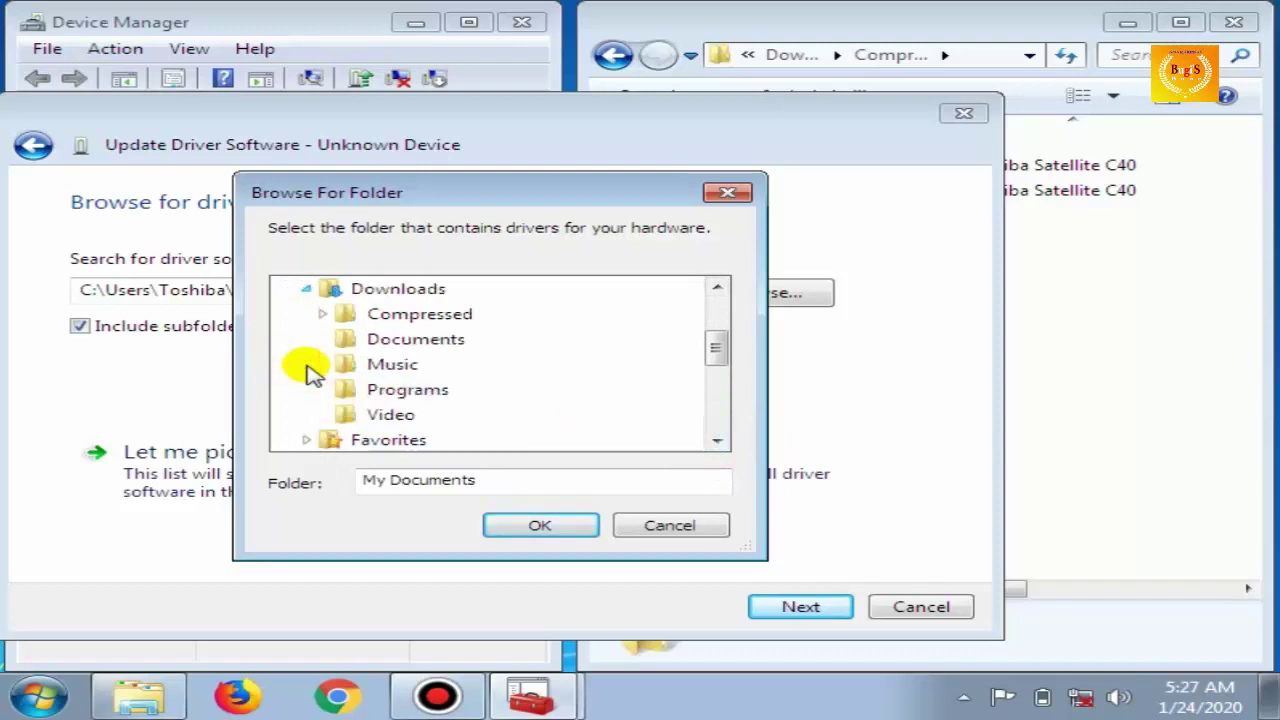
click(322, 313)
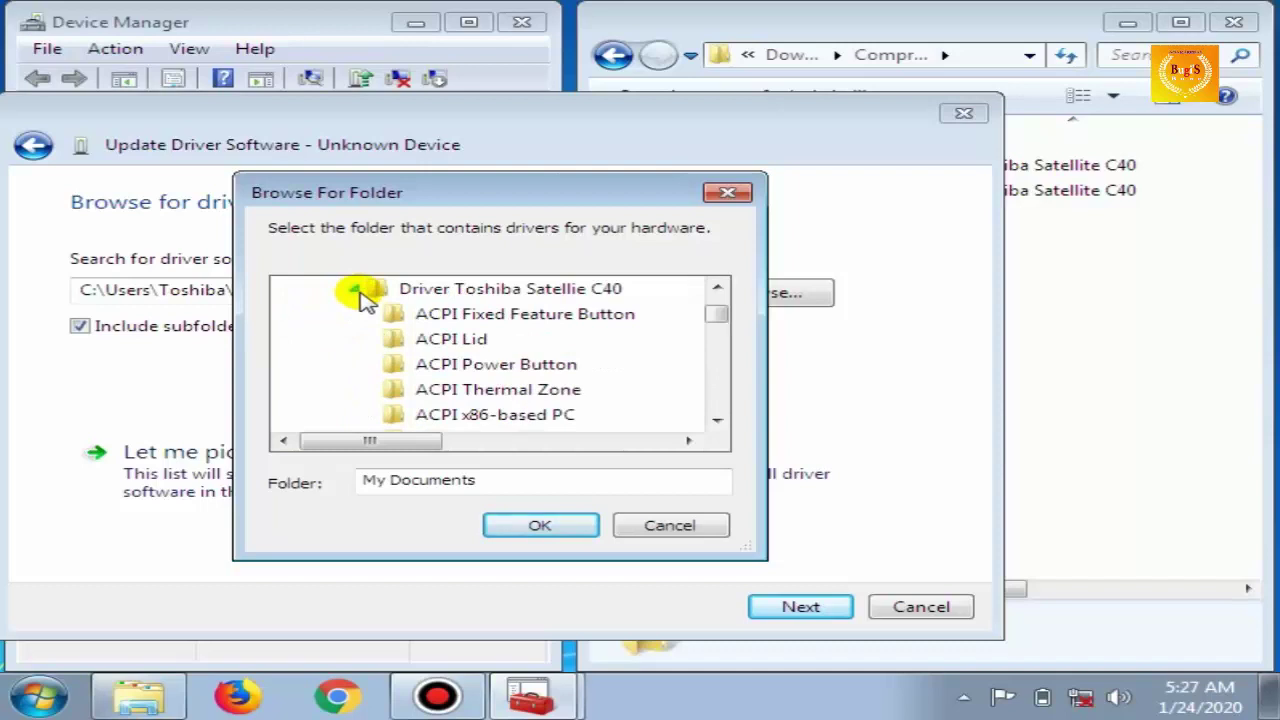
Step: Choose the outer Driver Toshiba Satellite C40 folder as the search location and install the Unknown device's driver from it
click(415, 292)
scroll(408, 314, up, 1)
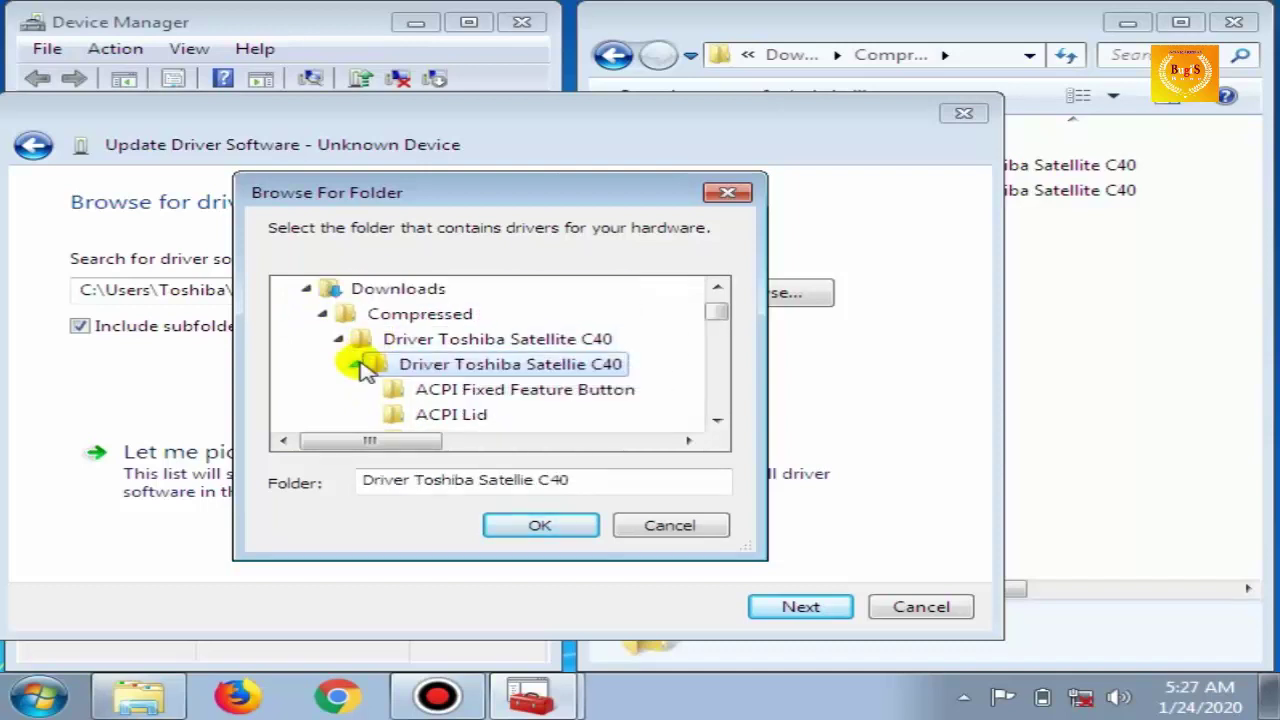
click(356, 364)
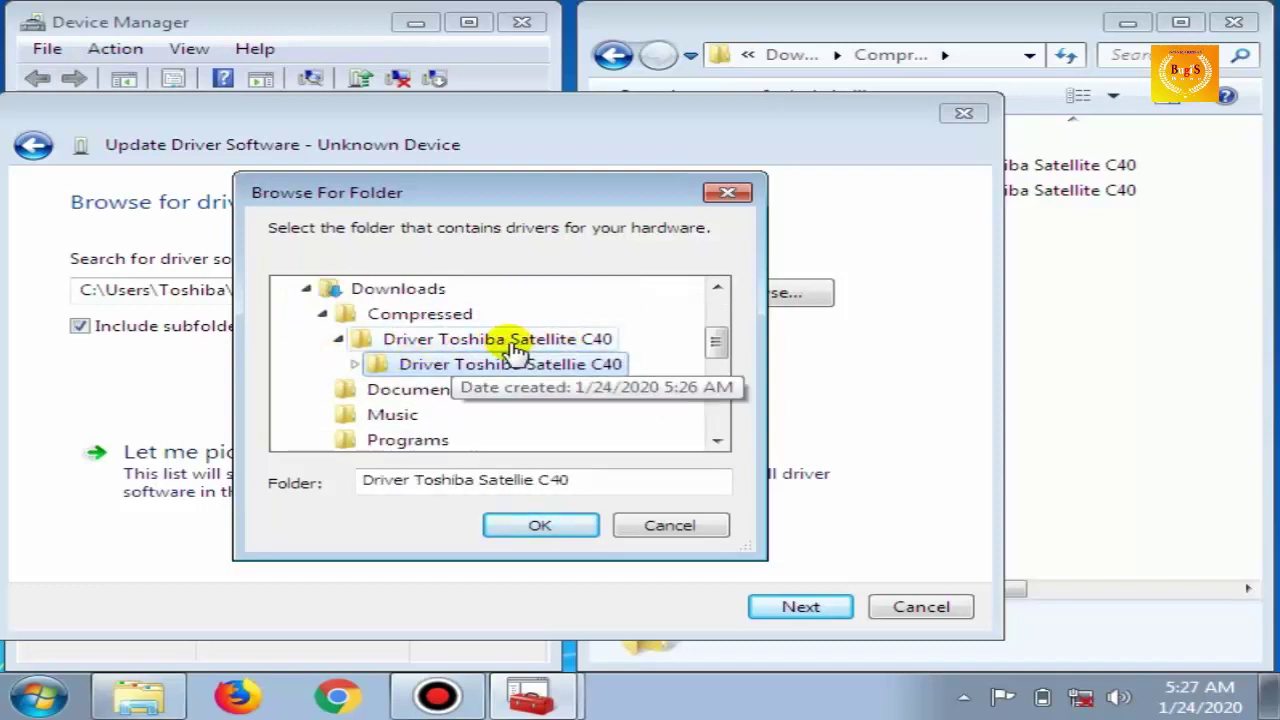
click(389, 338)
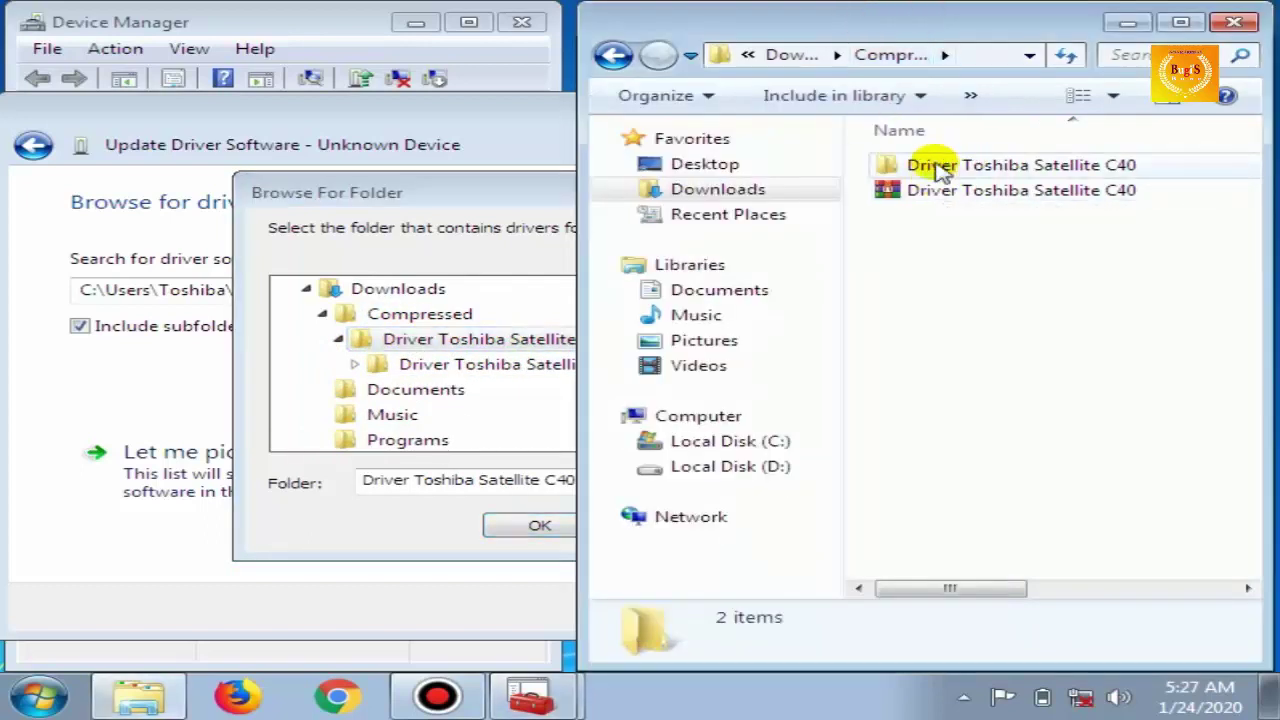
click(455, 346)
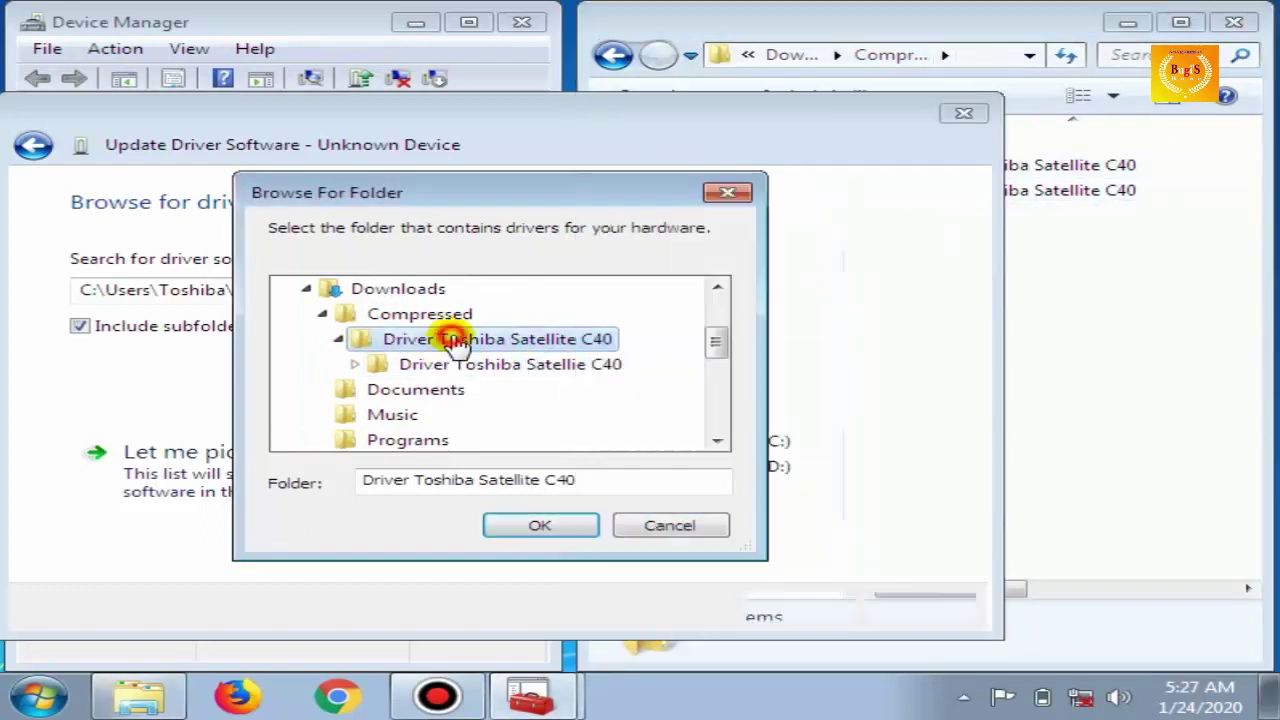
click(540, 525)
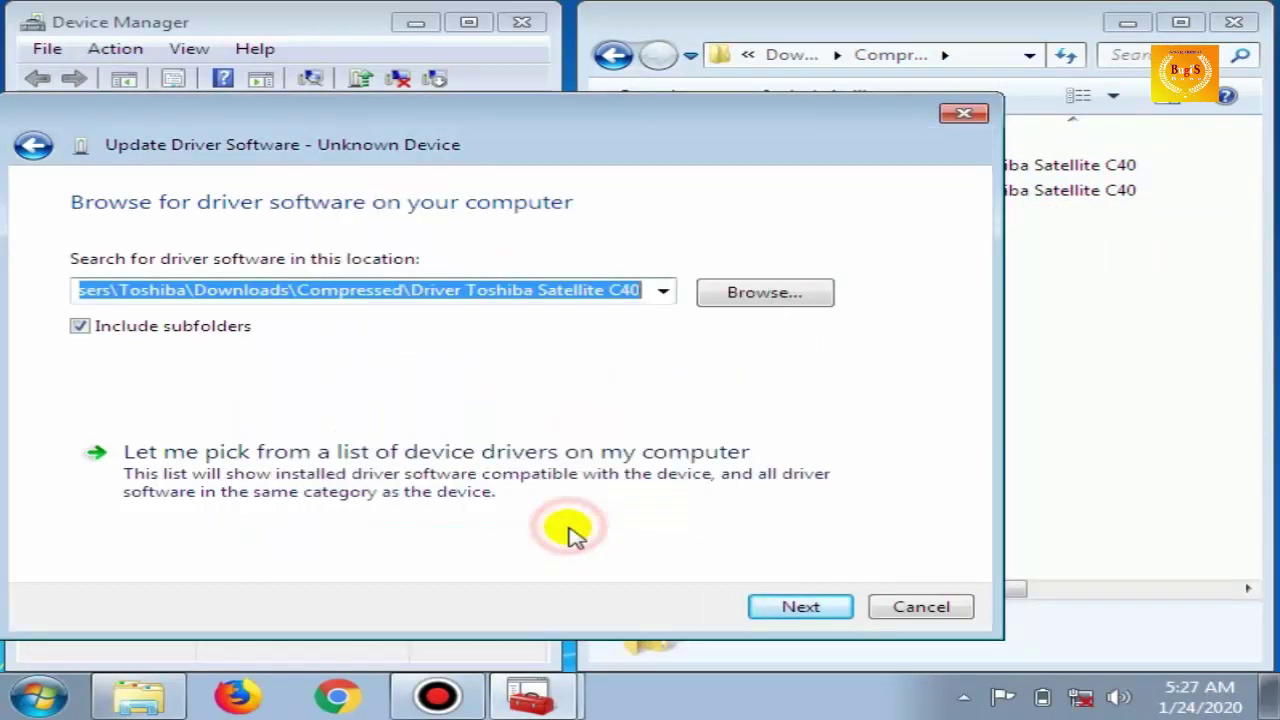
click(833, 609)
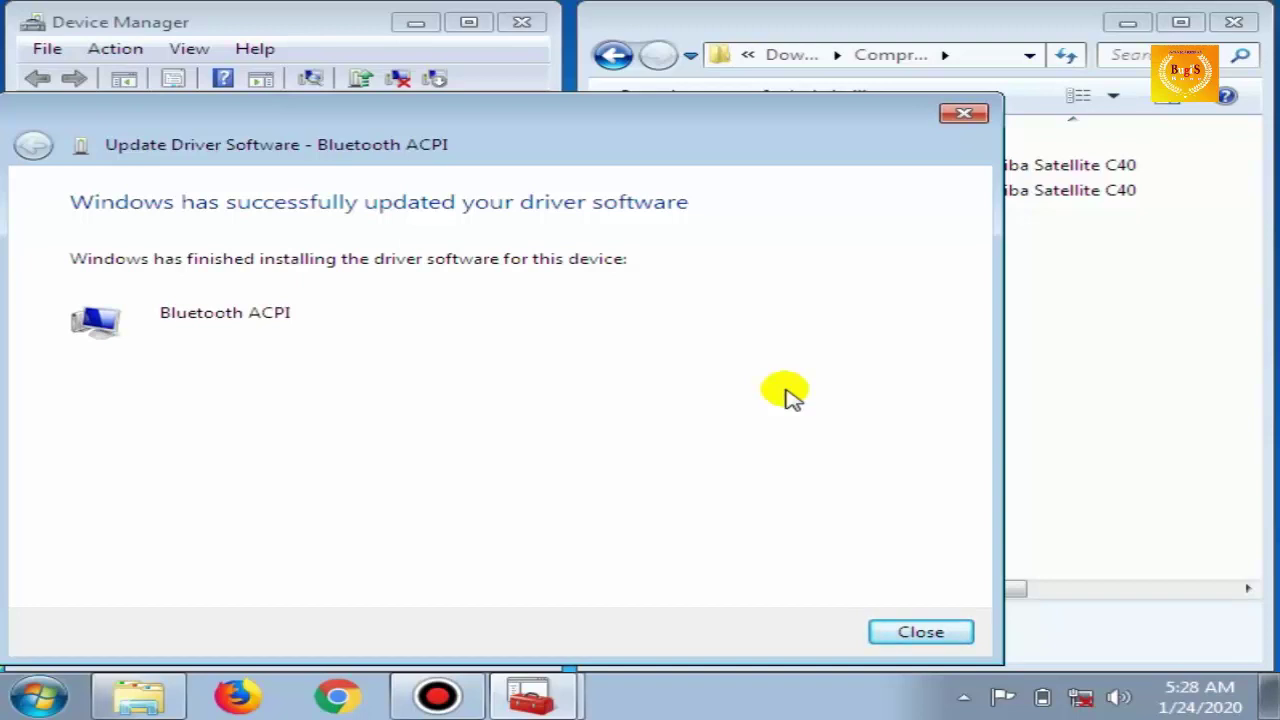
click(918, 634)
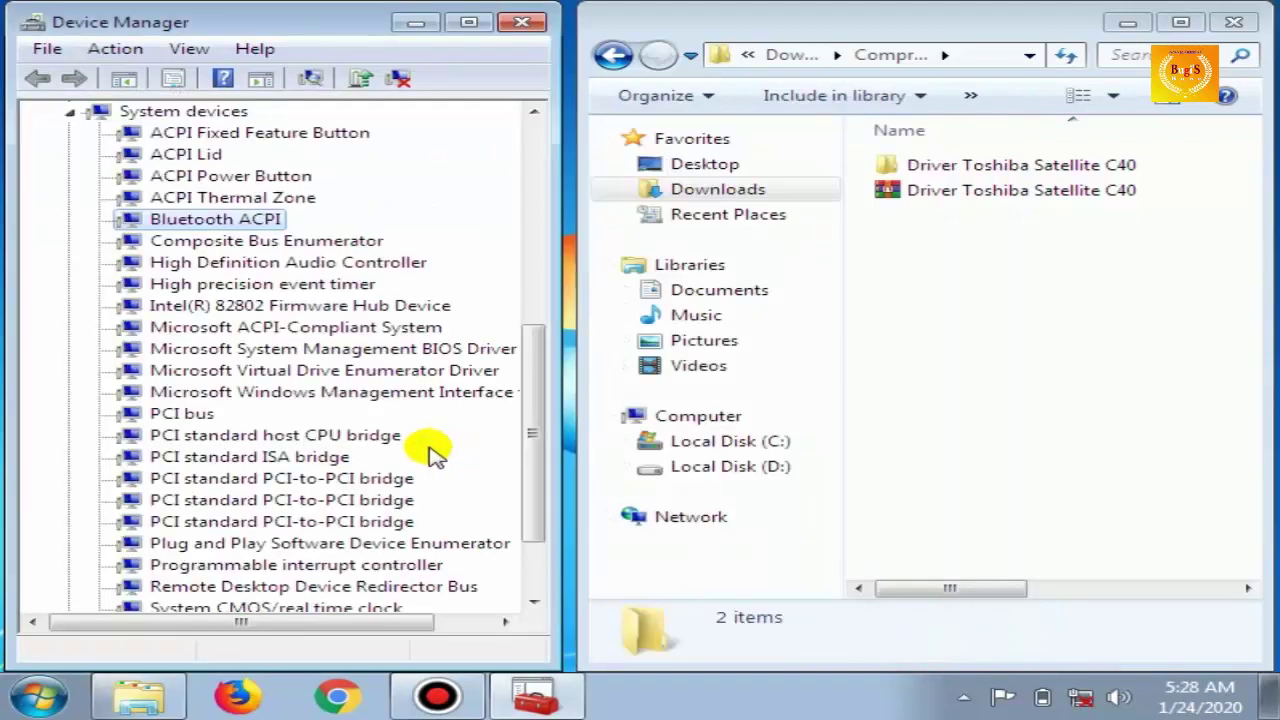
Step: Update the Universal Serial Bus (USB) Controller's driver manually from the Driver Toshiba Satellite C40 folder, including subfolders
scroll(197, 240, up, 5)
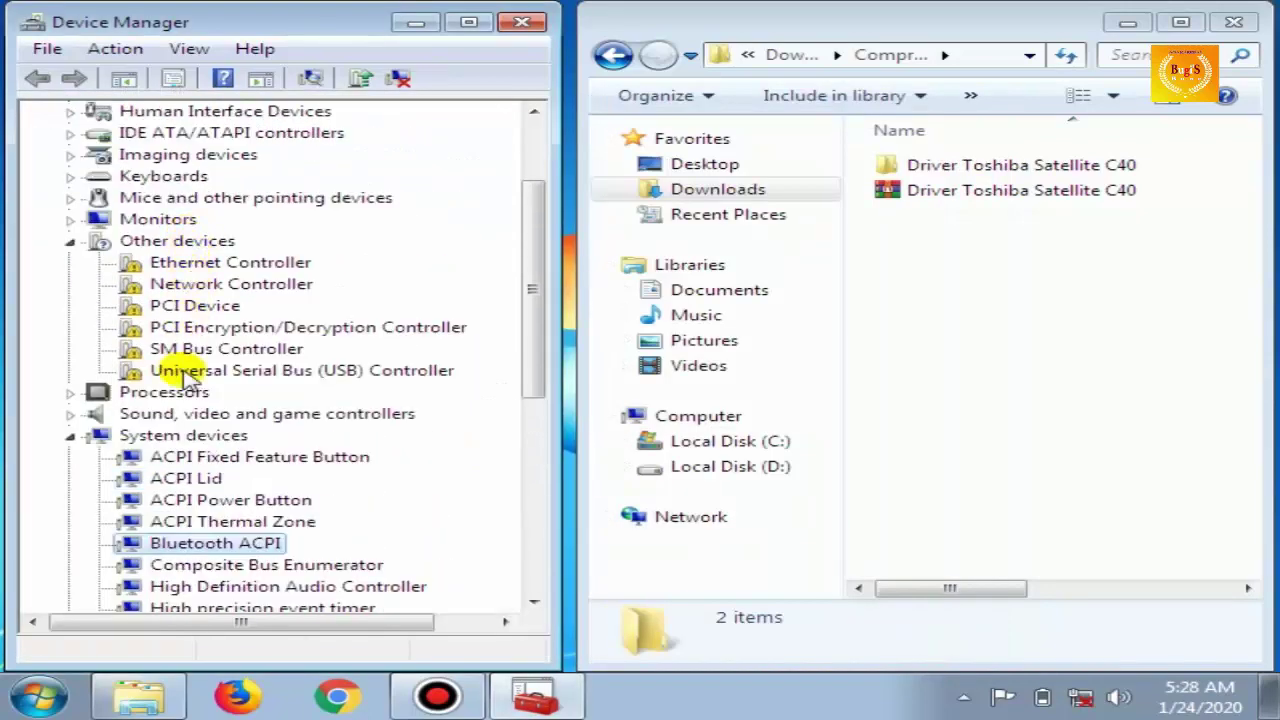
scroll(258, 368, up, 1)
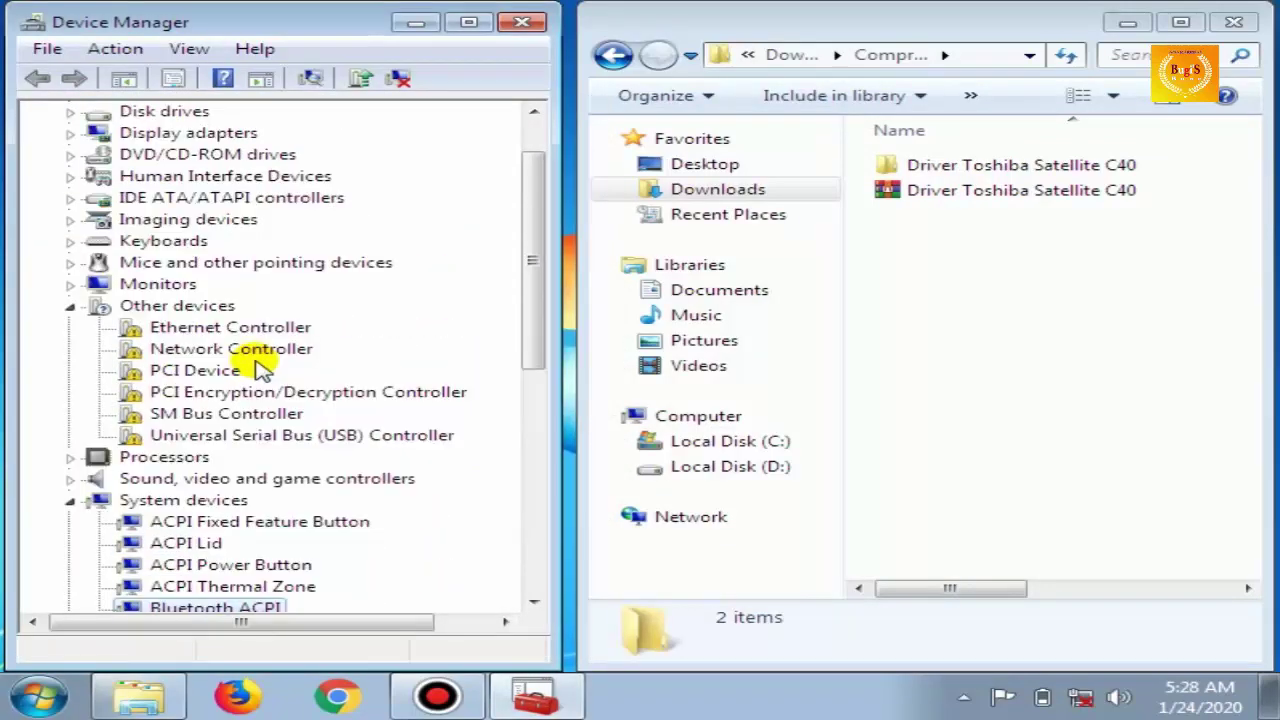
click(278, 435)
click(360, 80)
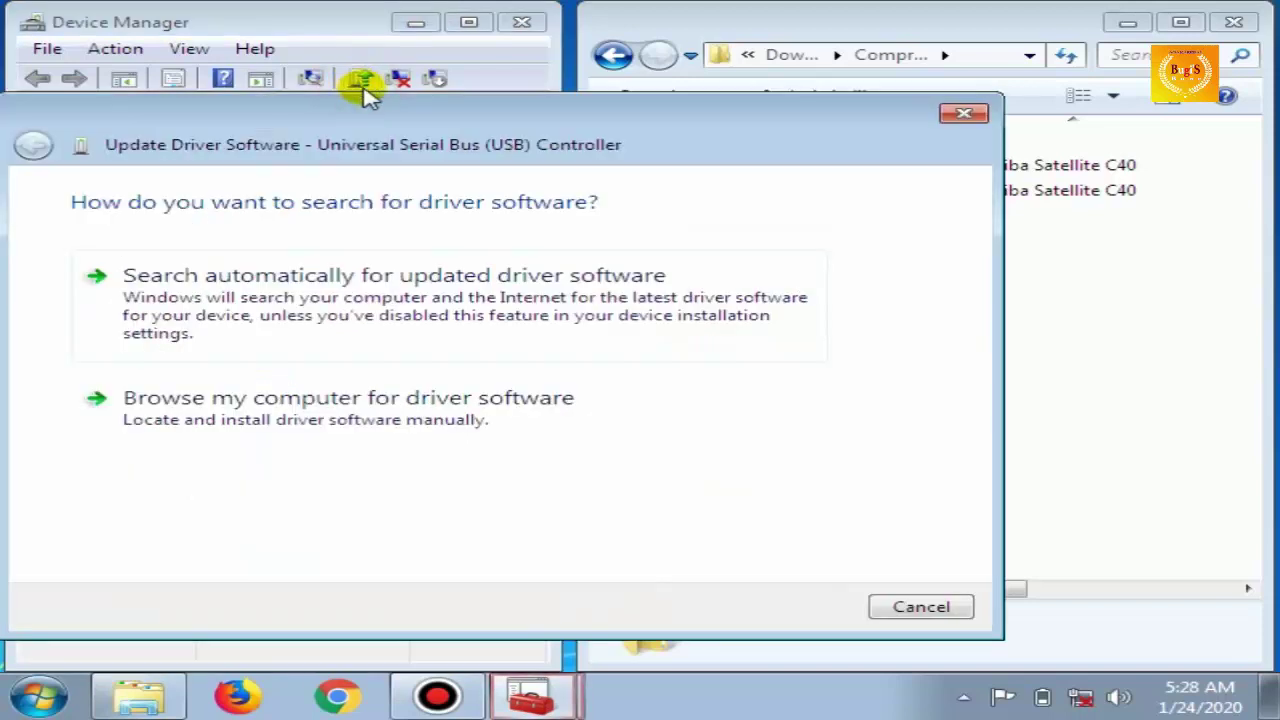
click(357, 434)
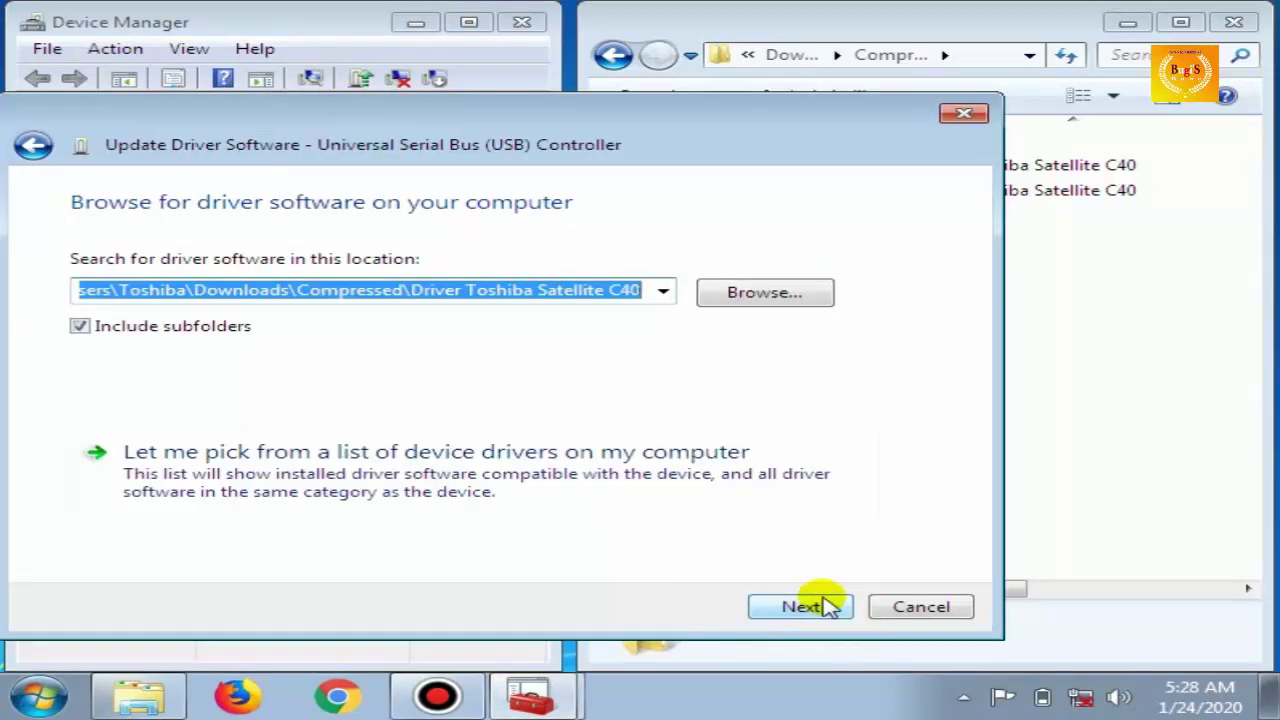
click(801, 607)
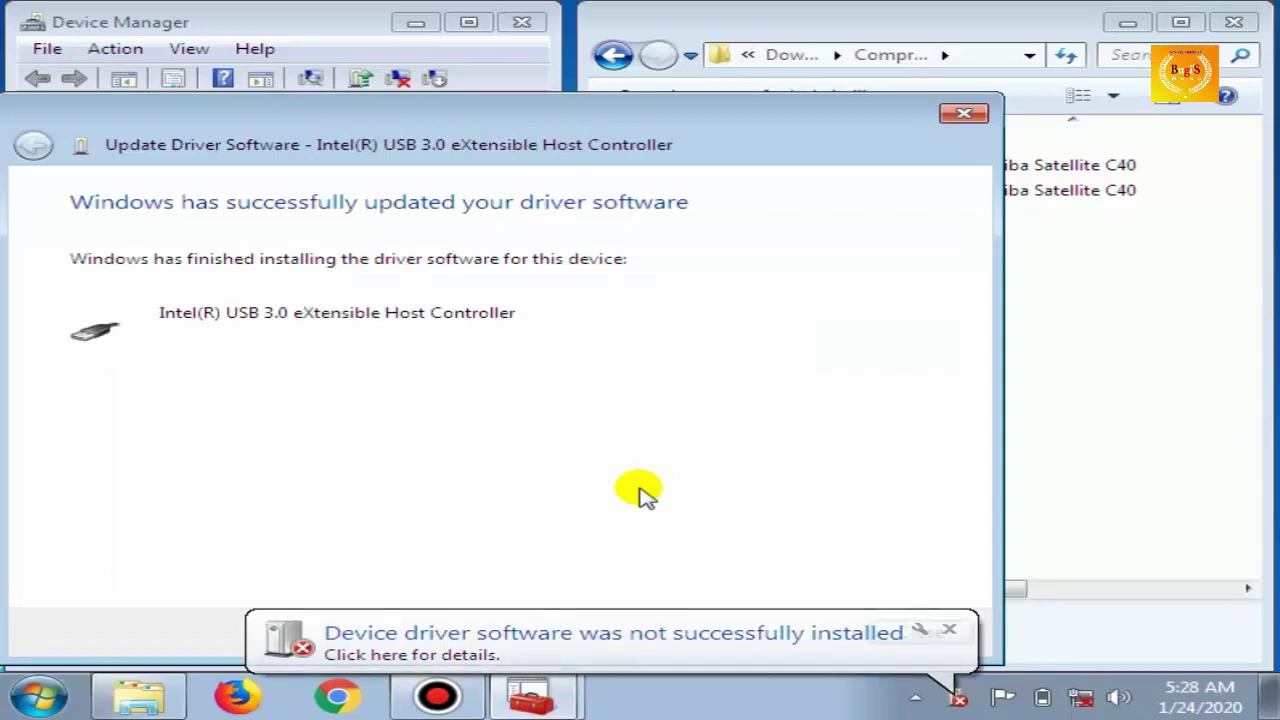
click(950, 633)
click(920, 636)
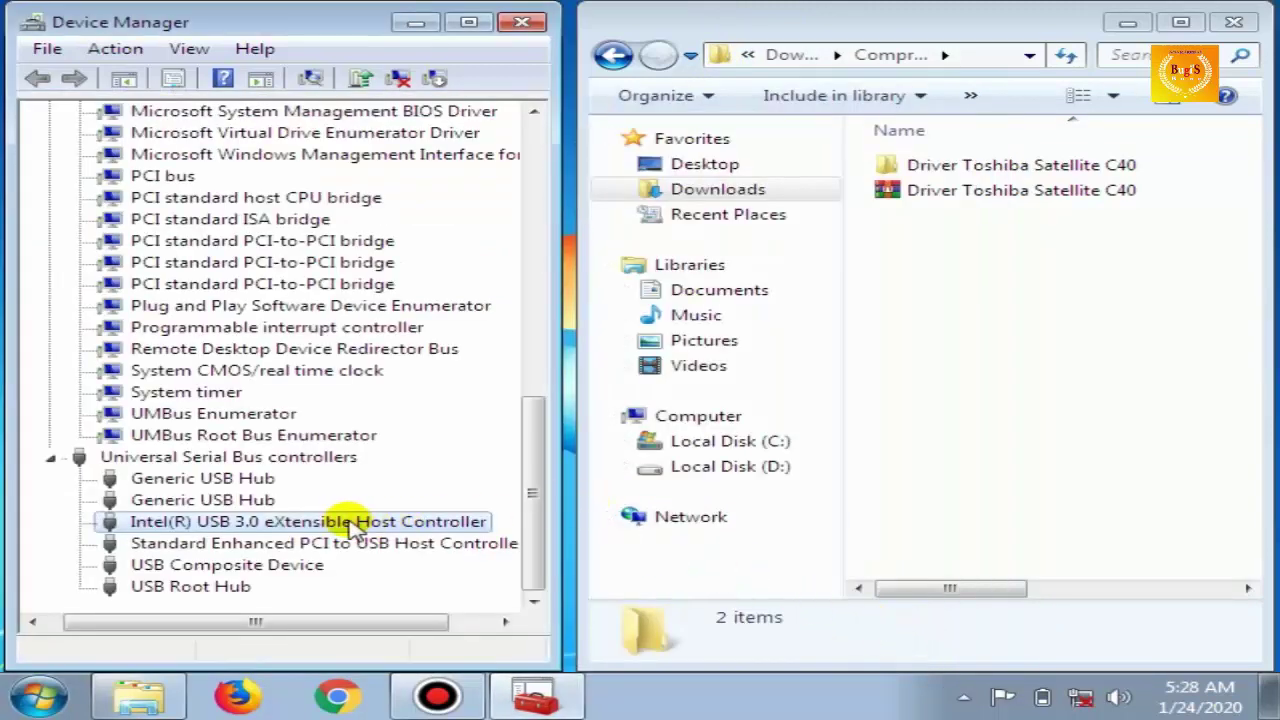
Step: Try to update the remaining Unknown device's driver manually from the Driver Toshiba Satellite C40 folder
scroll(340, 450, up, 8)
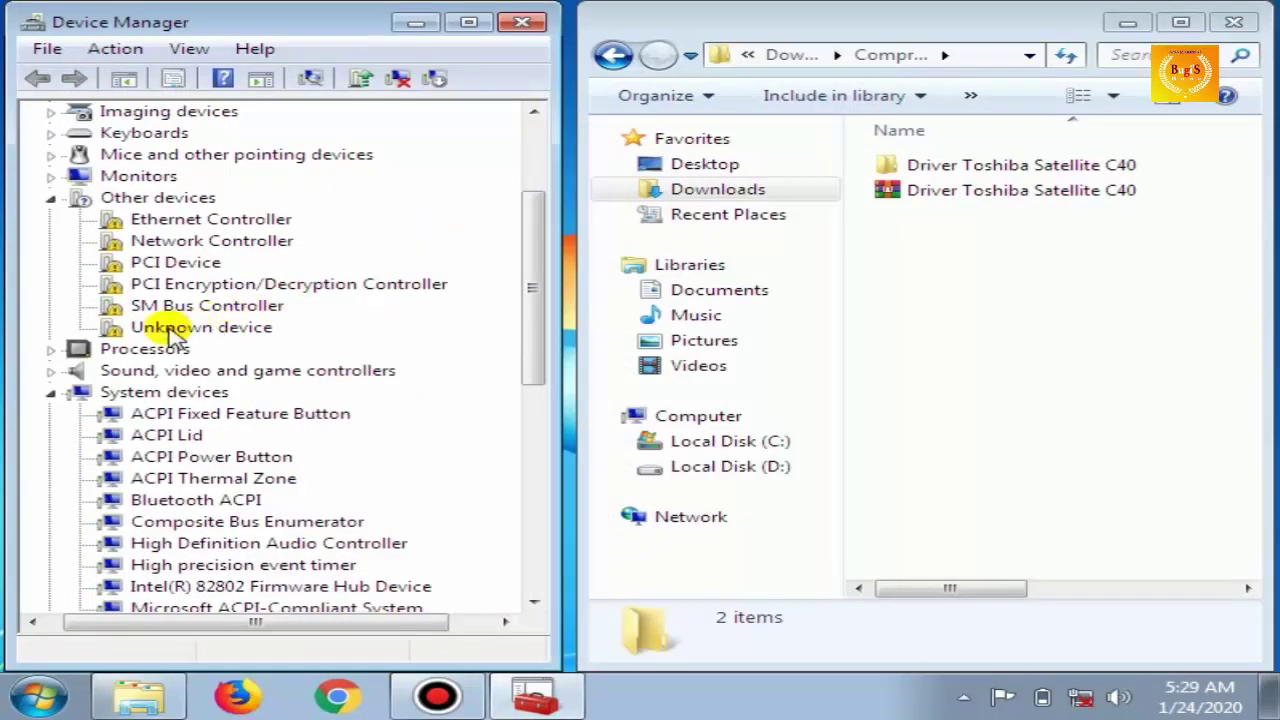
click(176, 327)
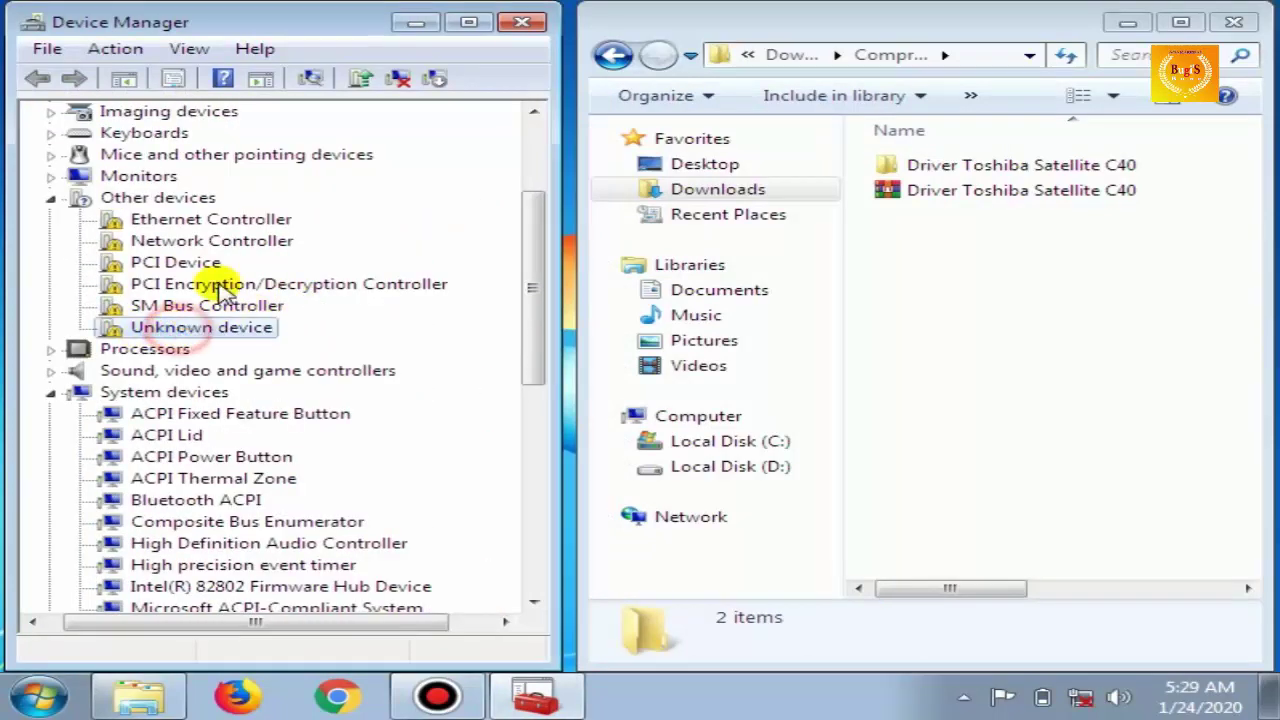
click(362, 80)
click(333, 418)
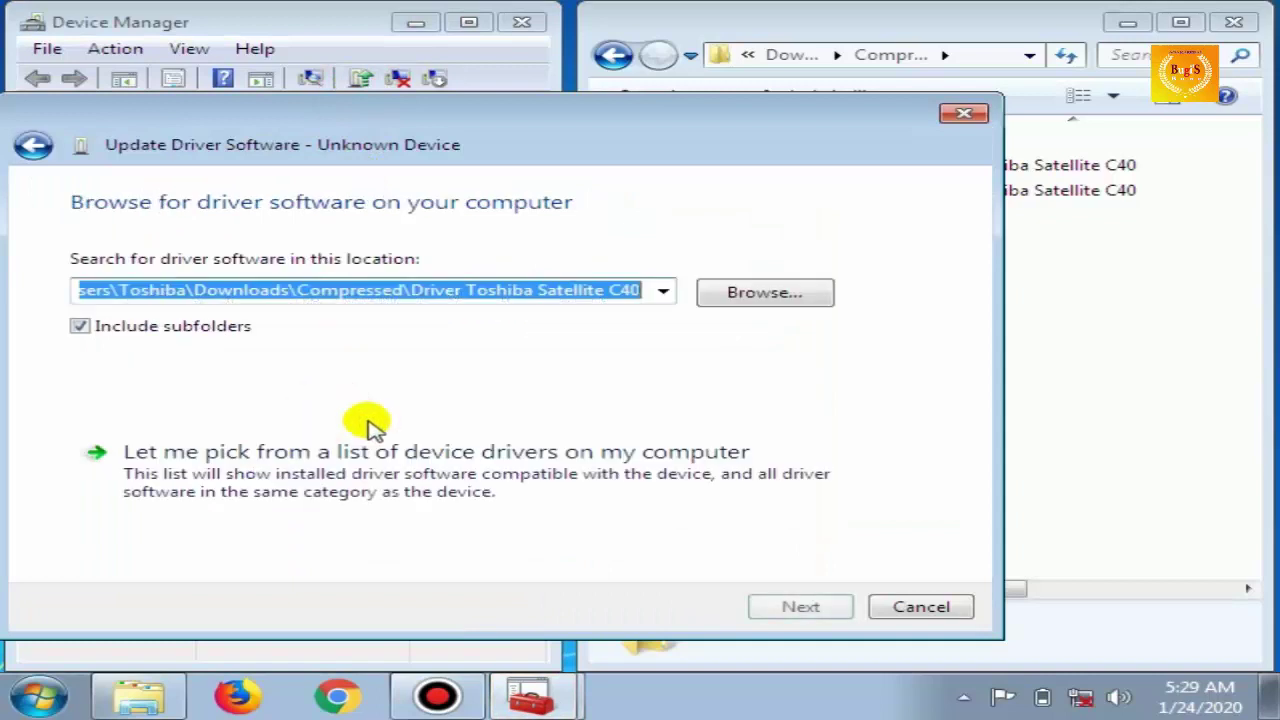
click(834, 610)
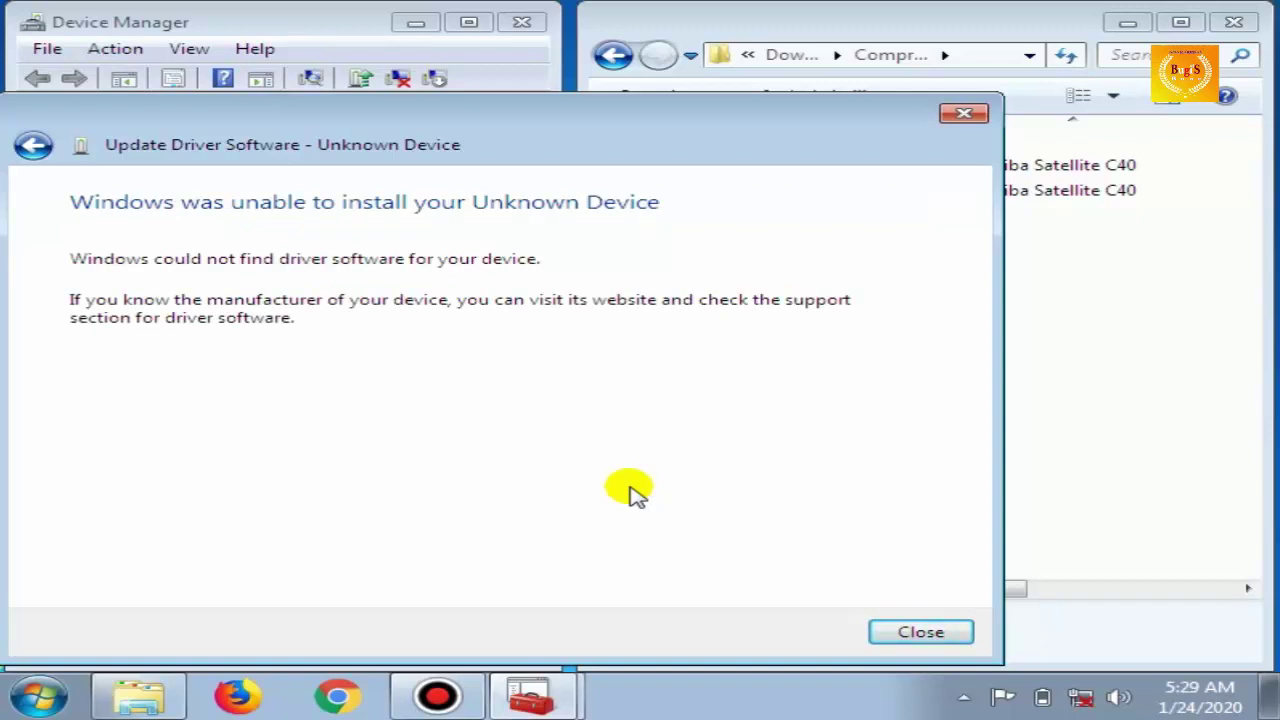
click(930, 633)
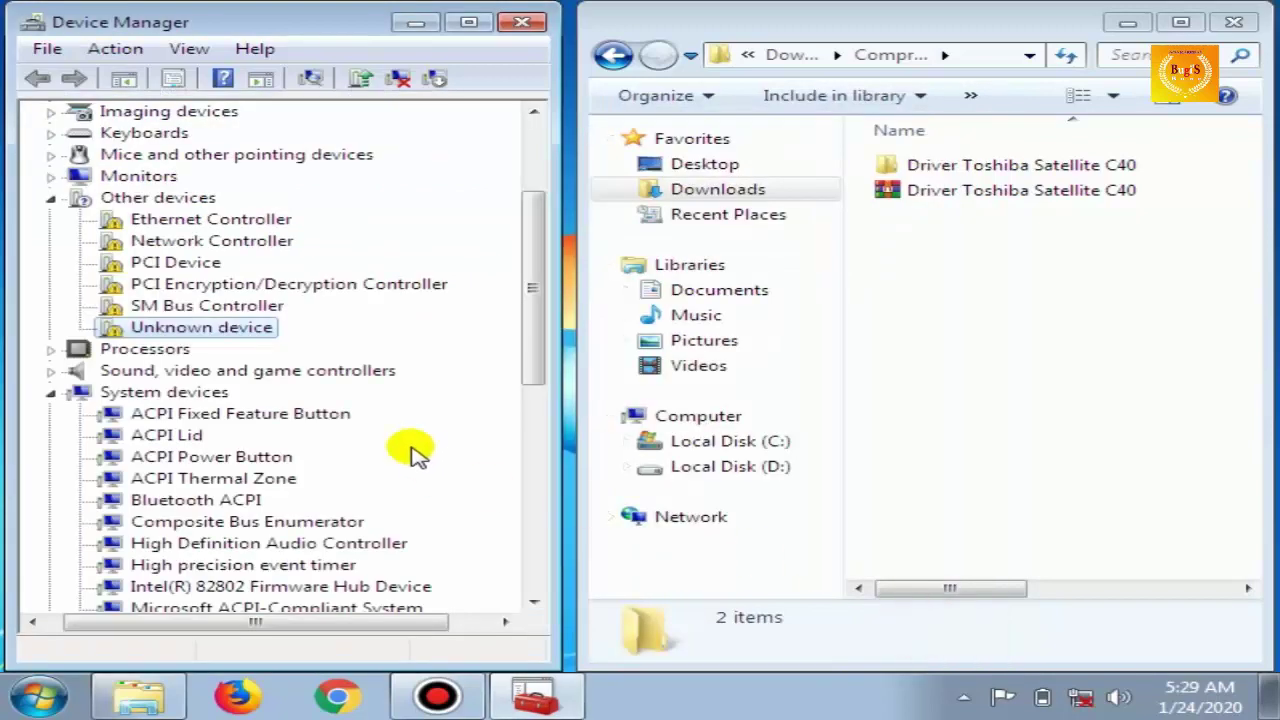
Step: Try to update the SM Bus Controller's driver manually from the Driver Toshiba Satellite C40 folder
click(208, 306)
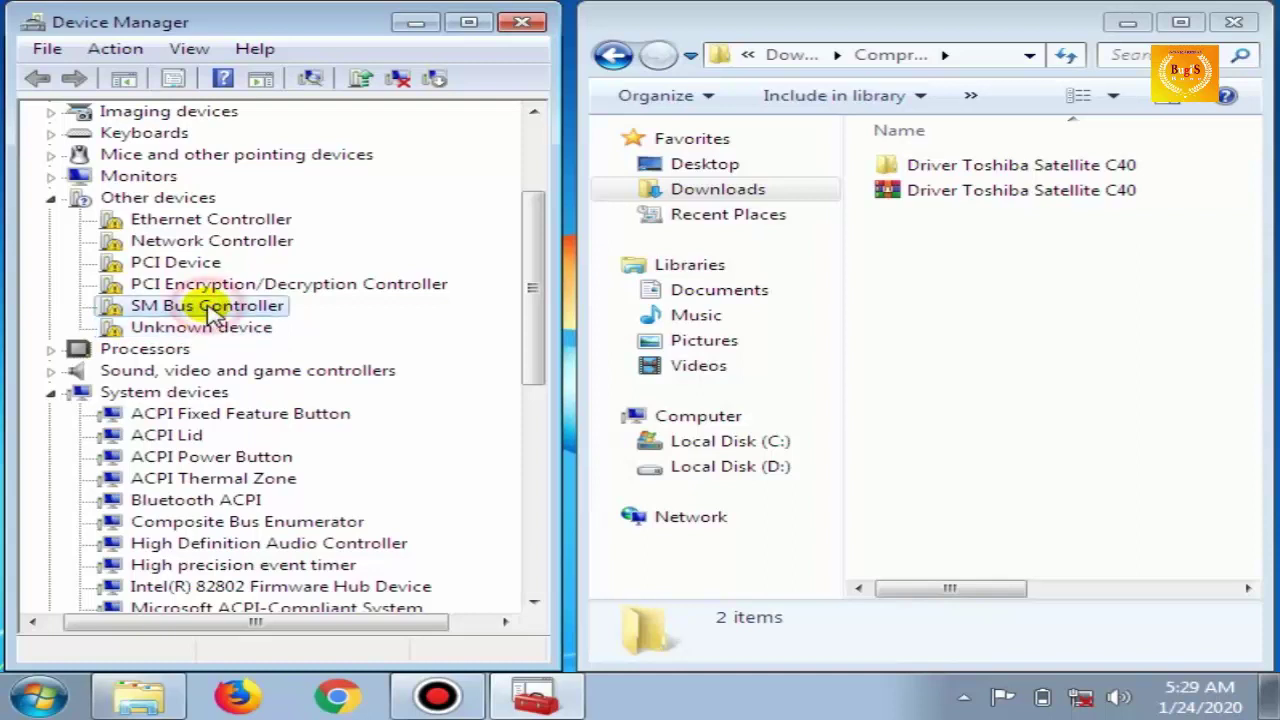
click(358, 80)
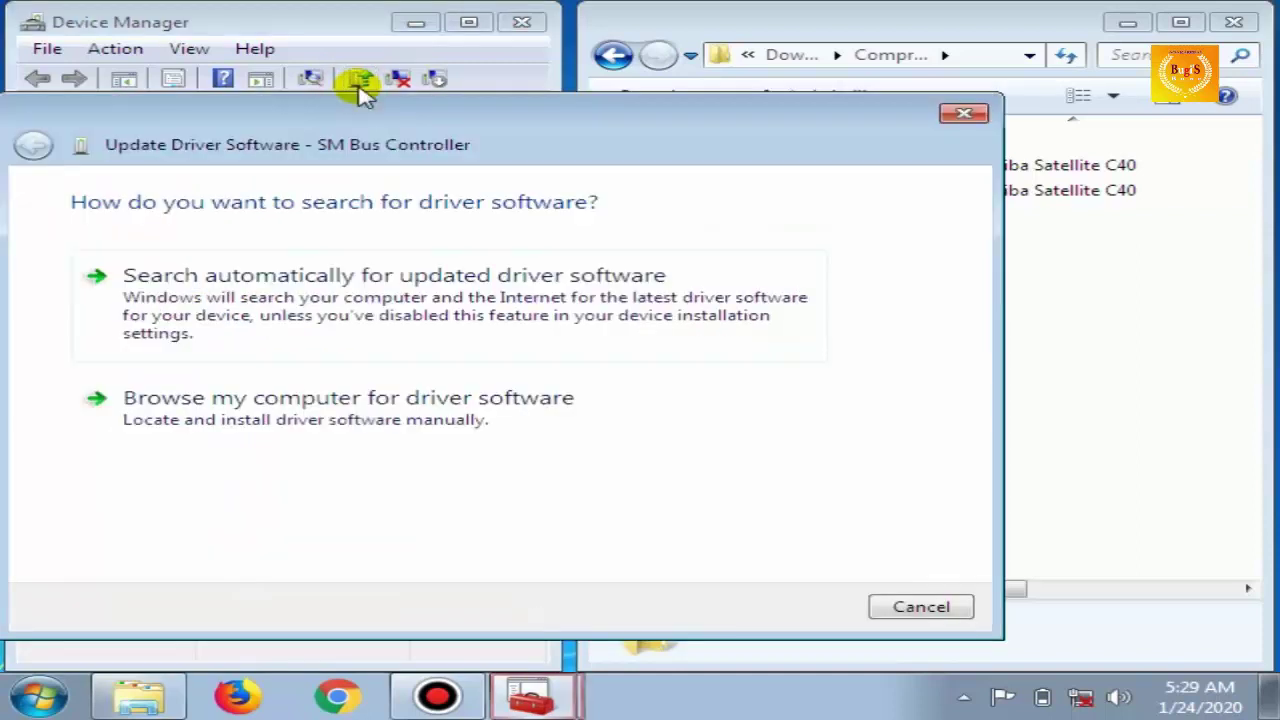
click(449, 434)
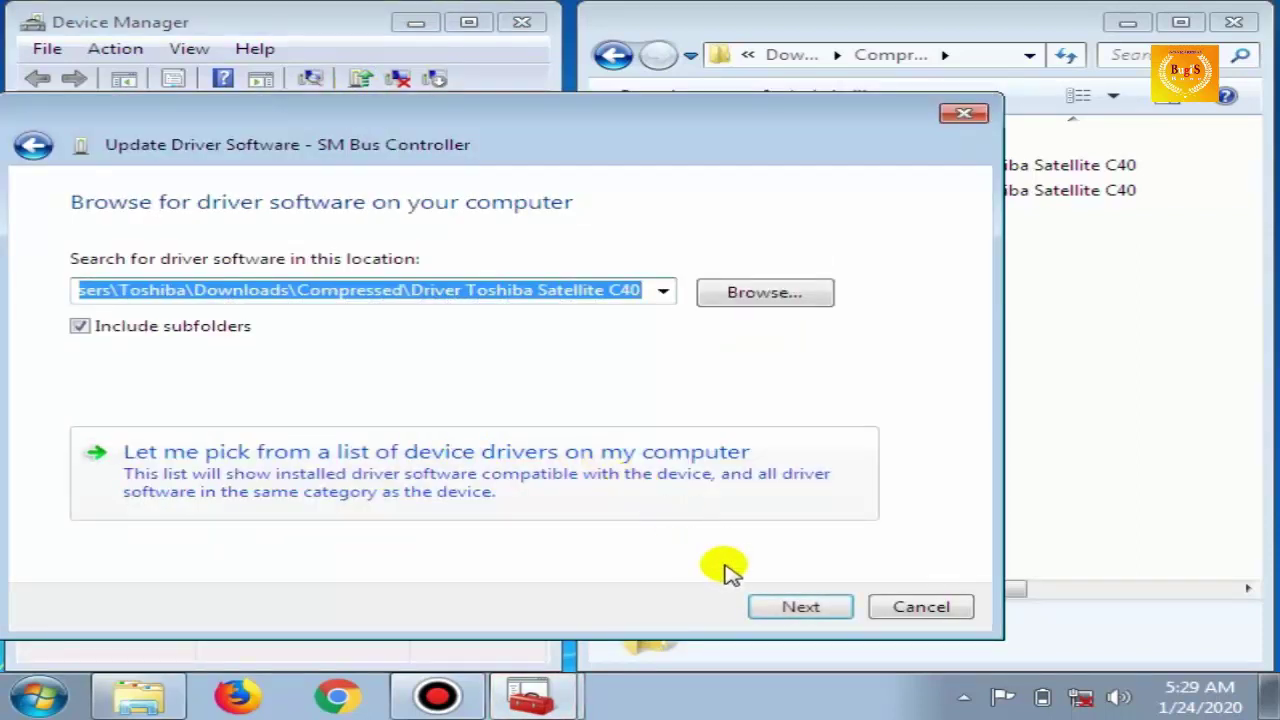
click(802, 607)
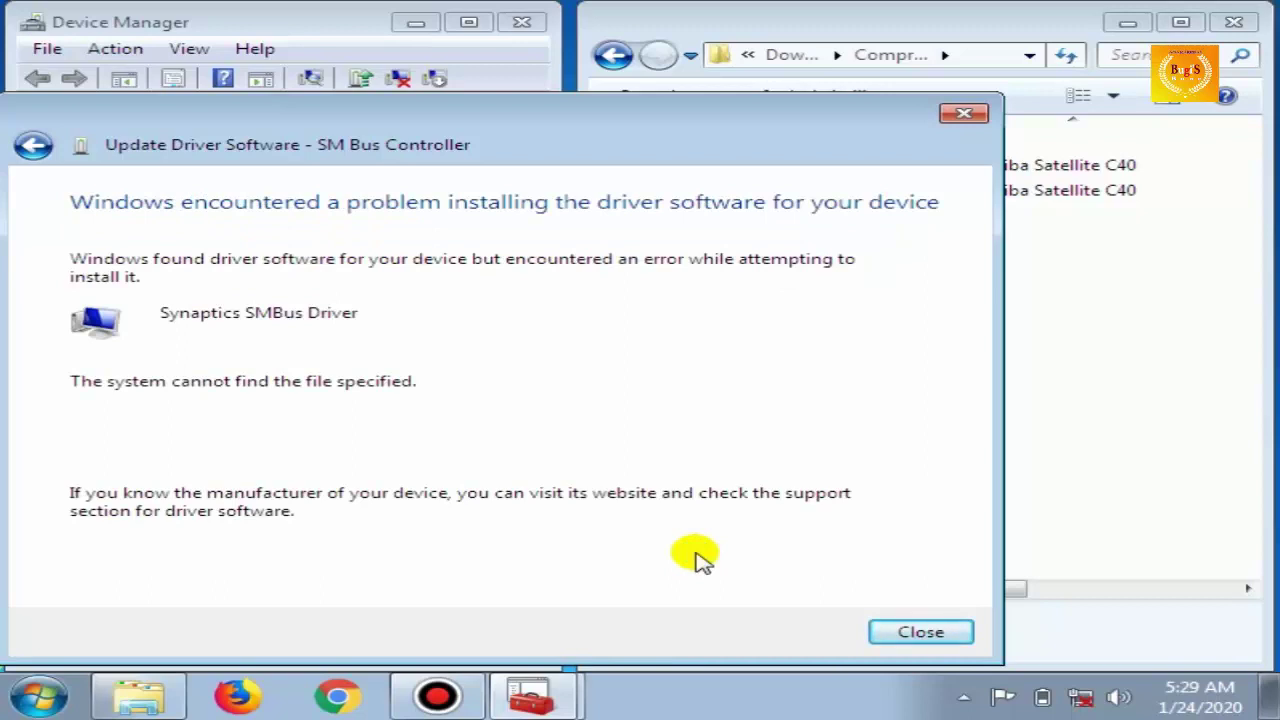
click(921, 633)
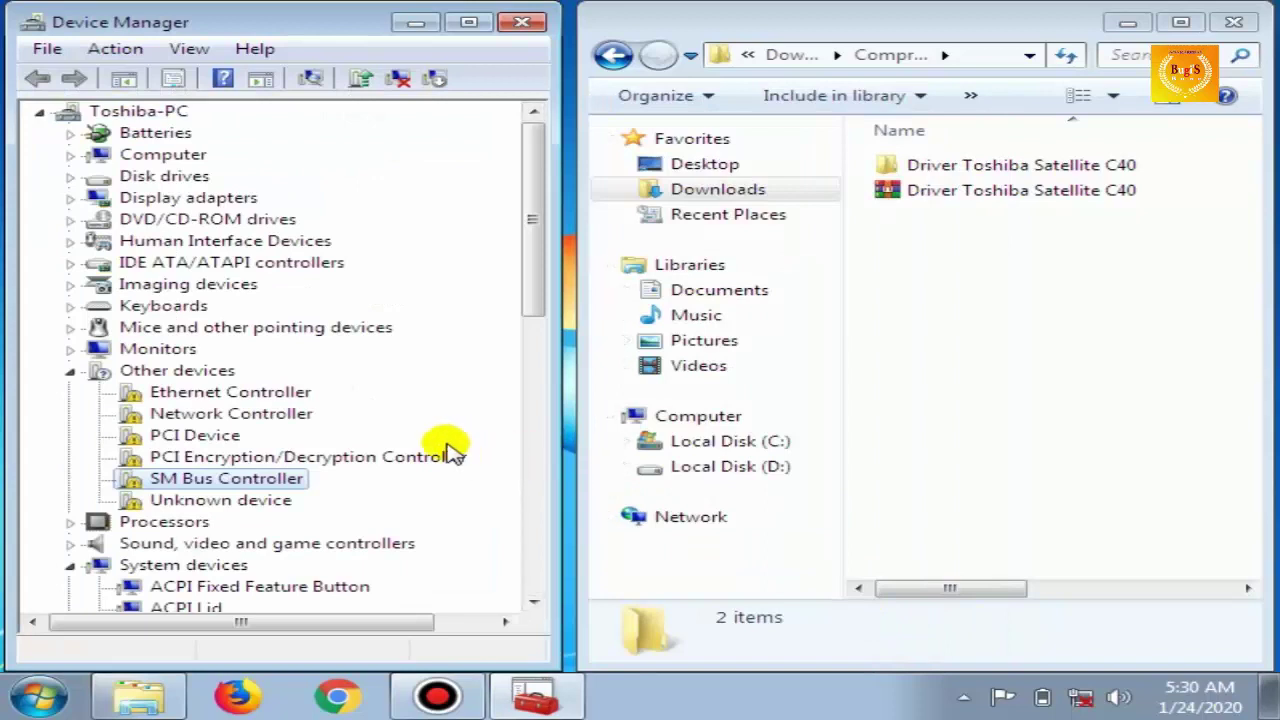
Step: Update the PCI Encryption/Decryption Controller's driver manually from the Driver Toshiba Satellite C40 folder
click(192, 457)
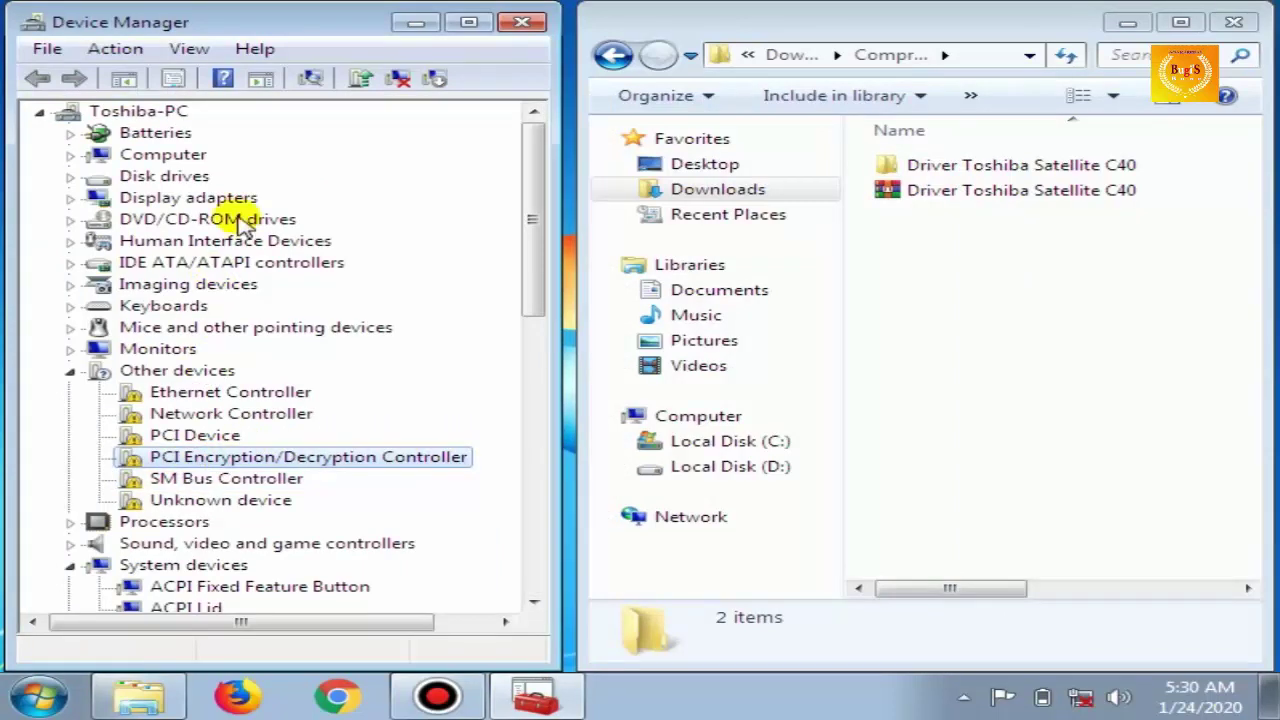
click(361, 78)
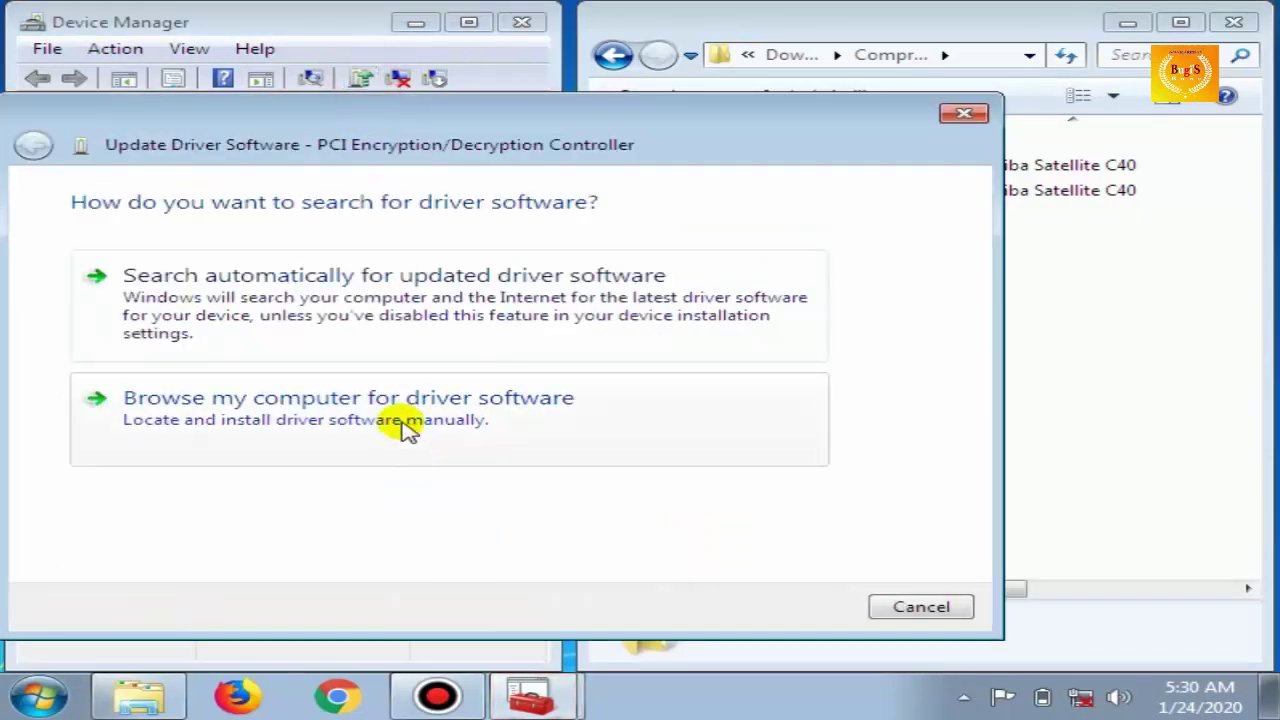
click(530, 435)
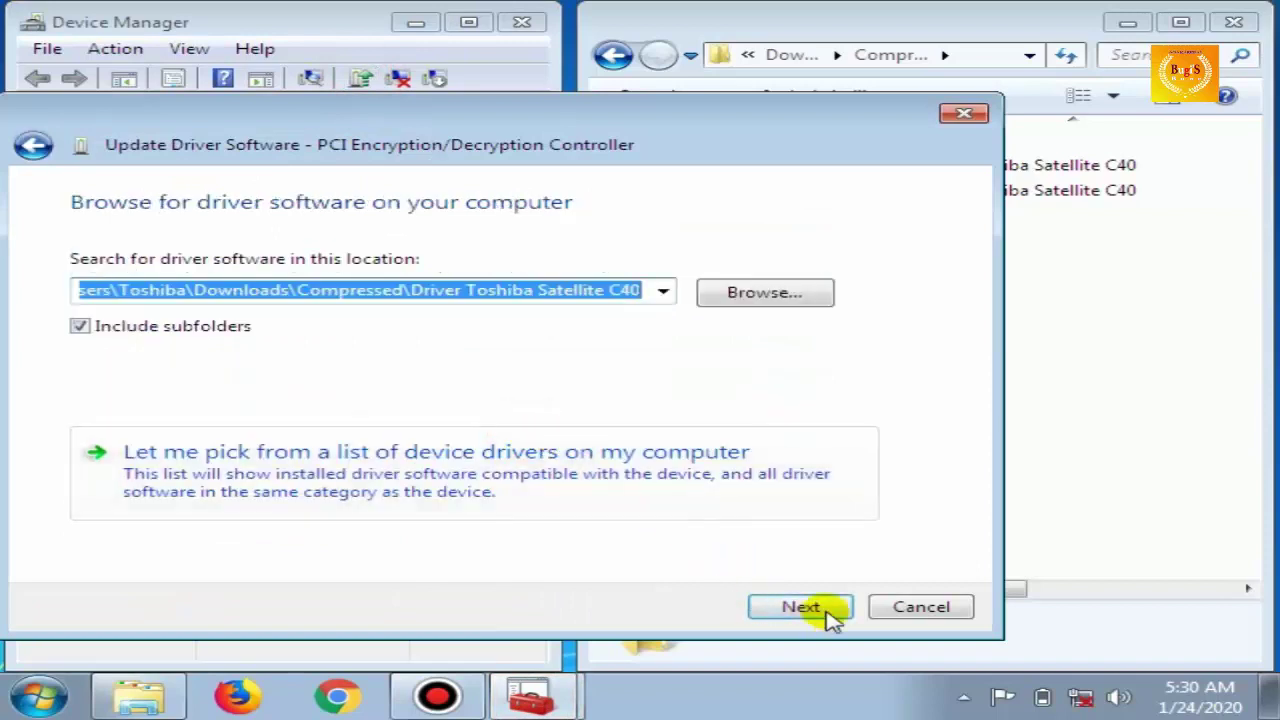
click(803, 609)
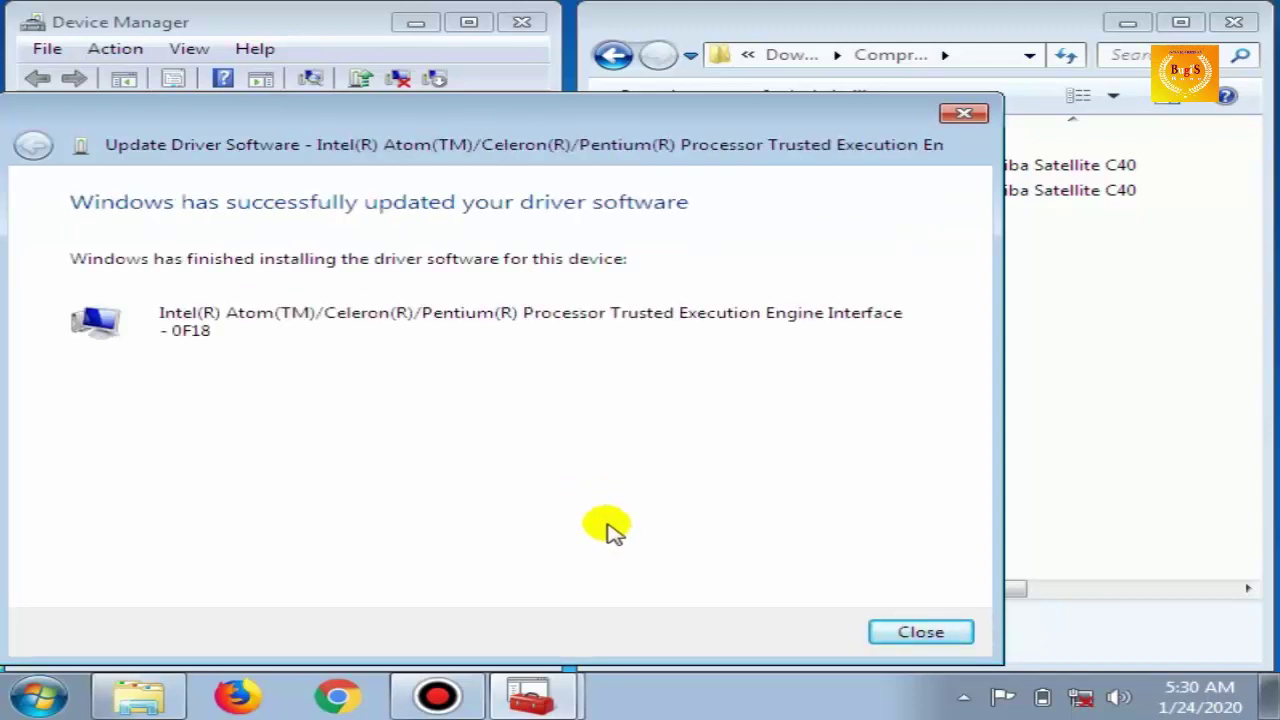
click(905, 638)
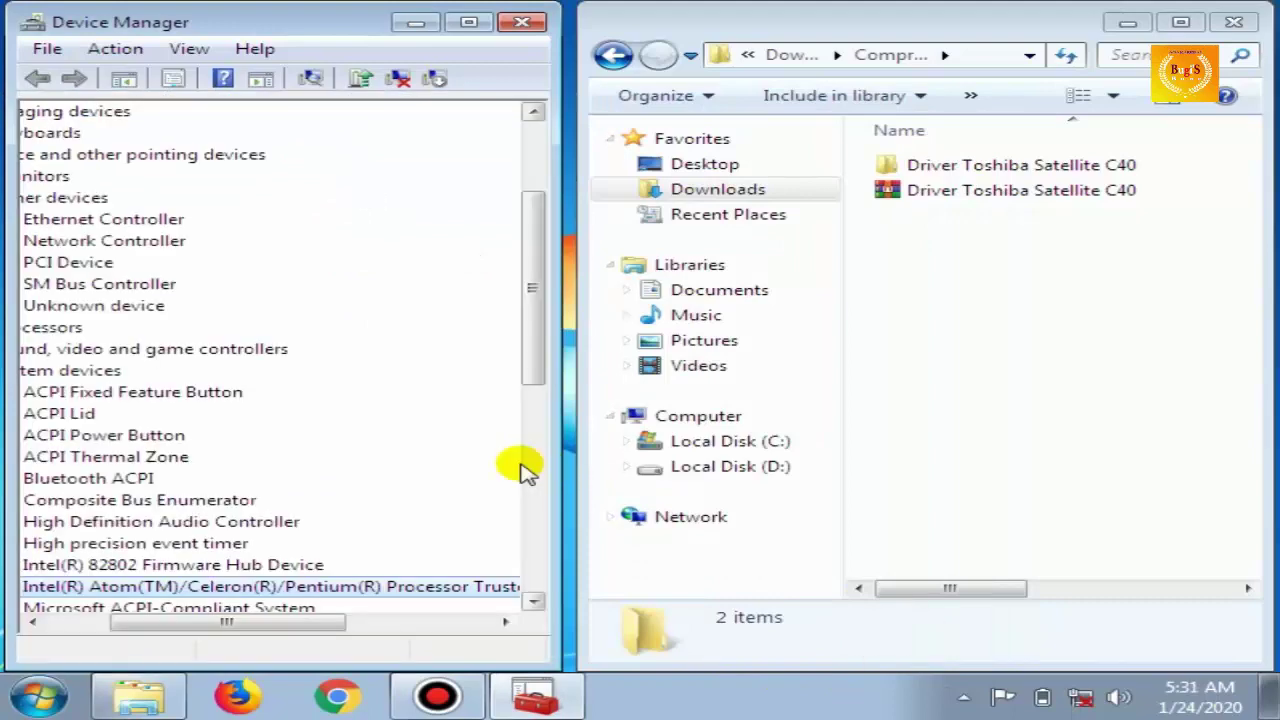
scroll(331, 516, down, 2)
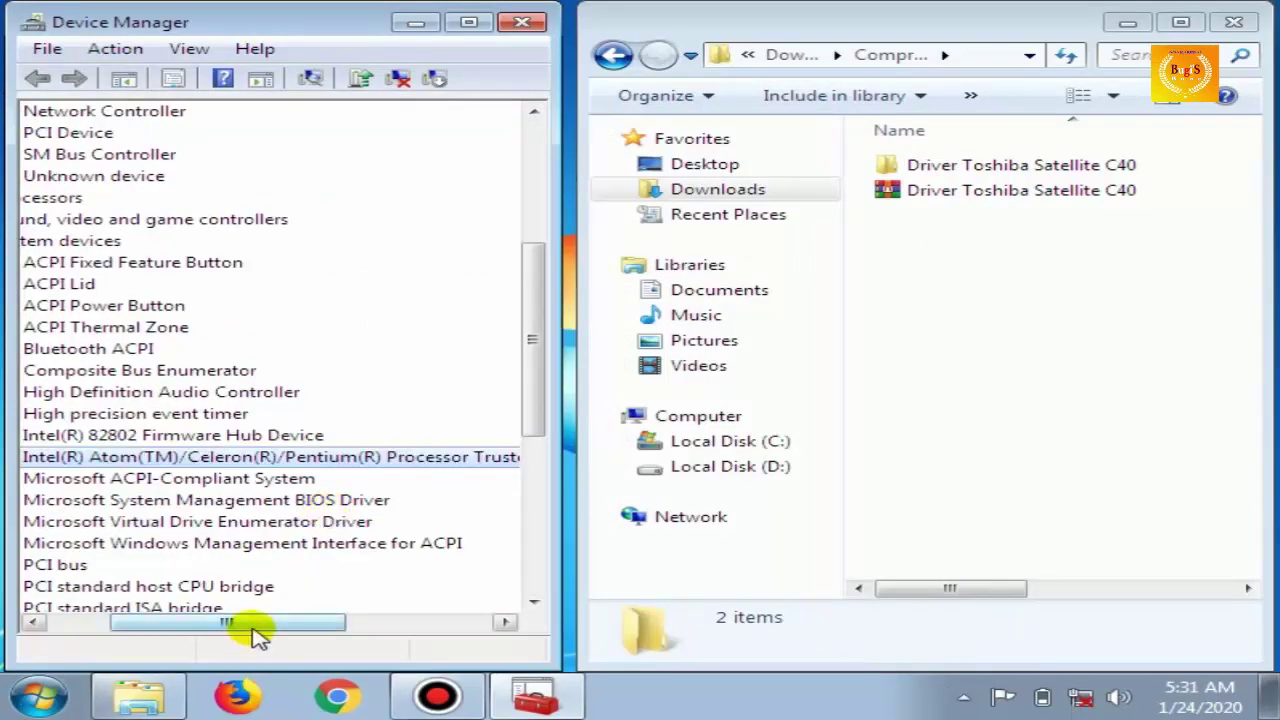
Step: Update the PCI Device's driver manually from the Driver Toshiba Satellite C40 folder, including subfolders
drag(258, 637, 198, 637)
scroll(257, 349, up, 3)
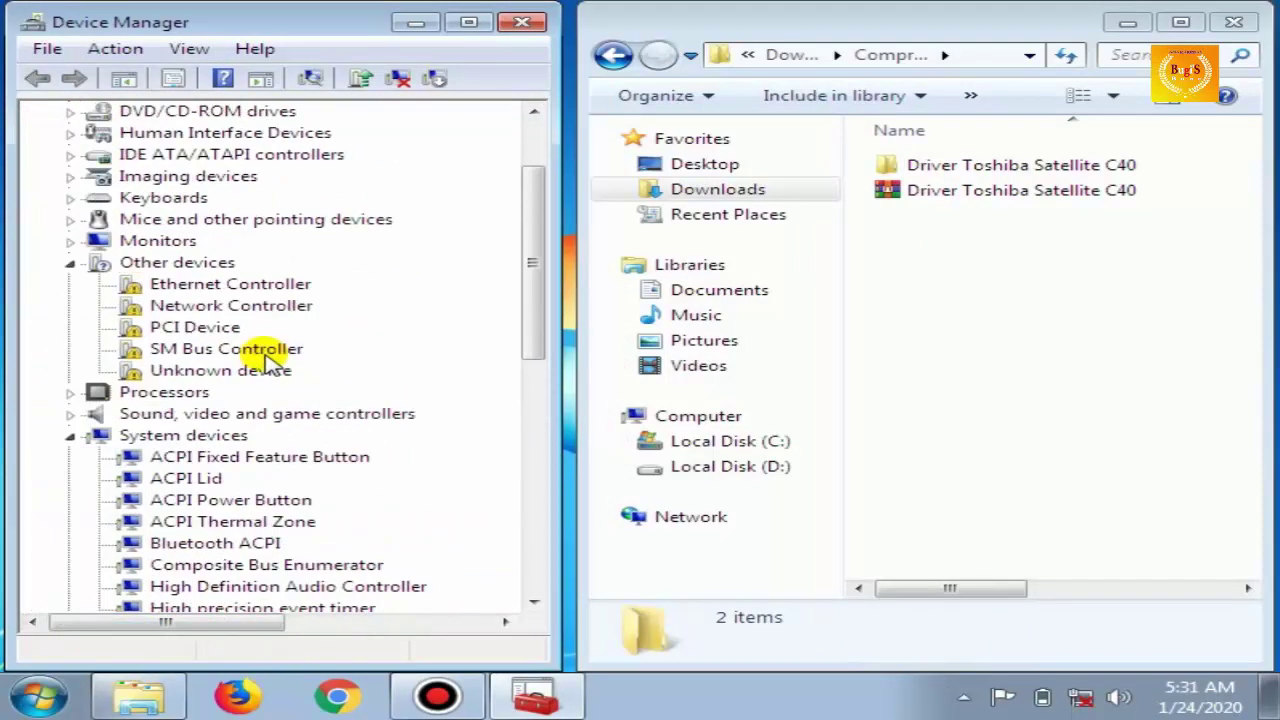
click(187, 328)
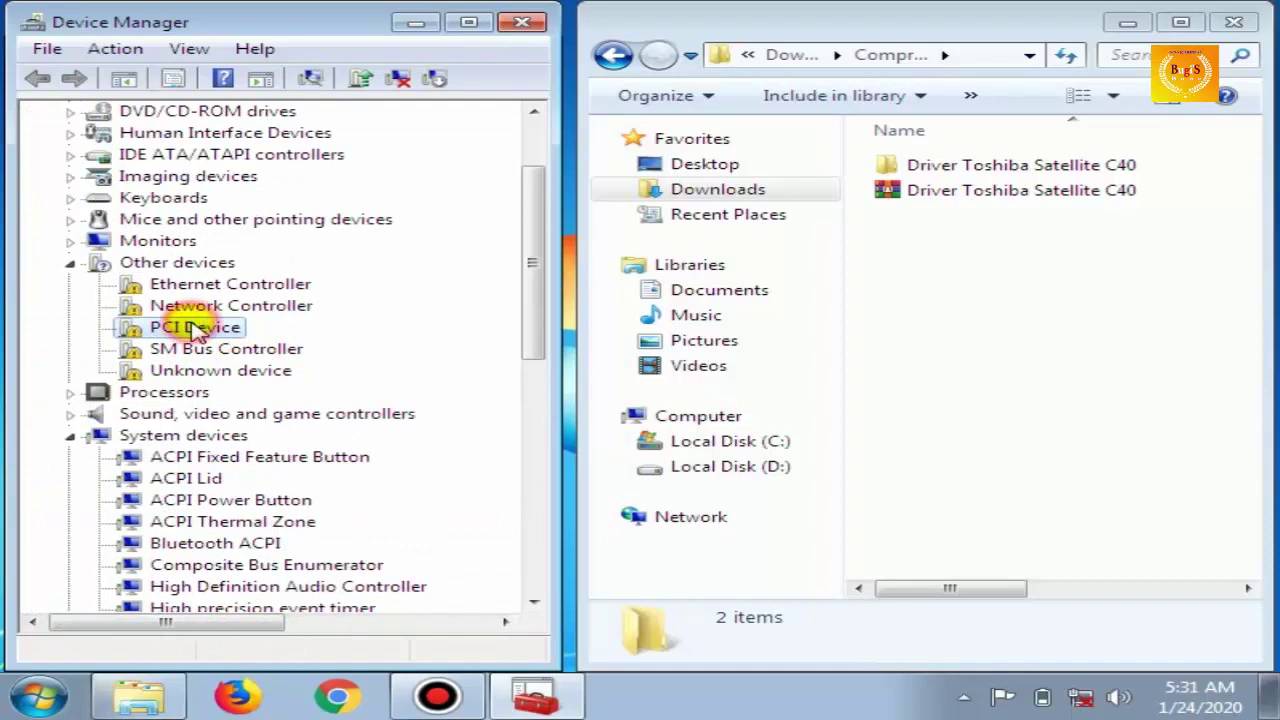
click(362, 78)
click(400, 412)
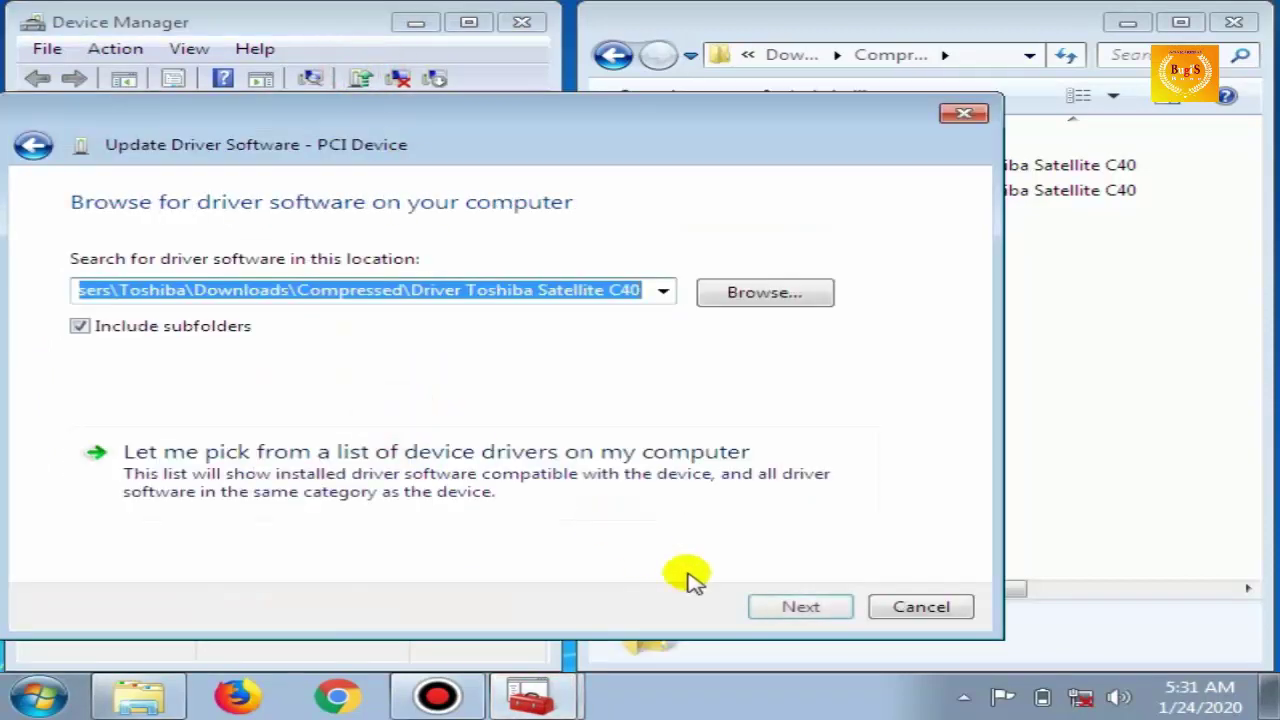
click(800, 607)
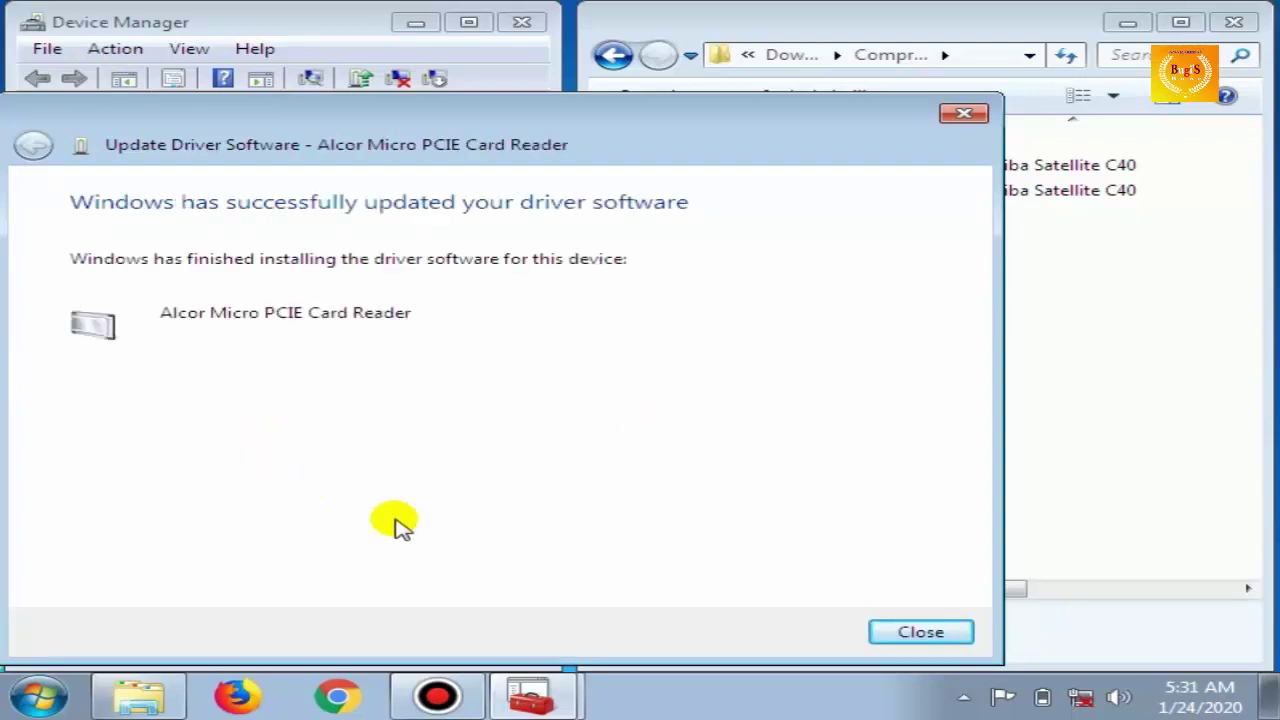
click(918, 633)
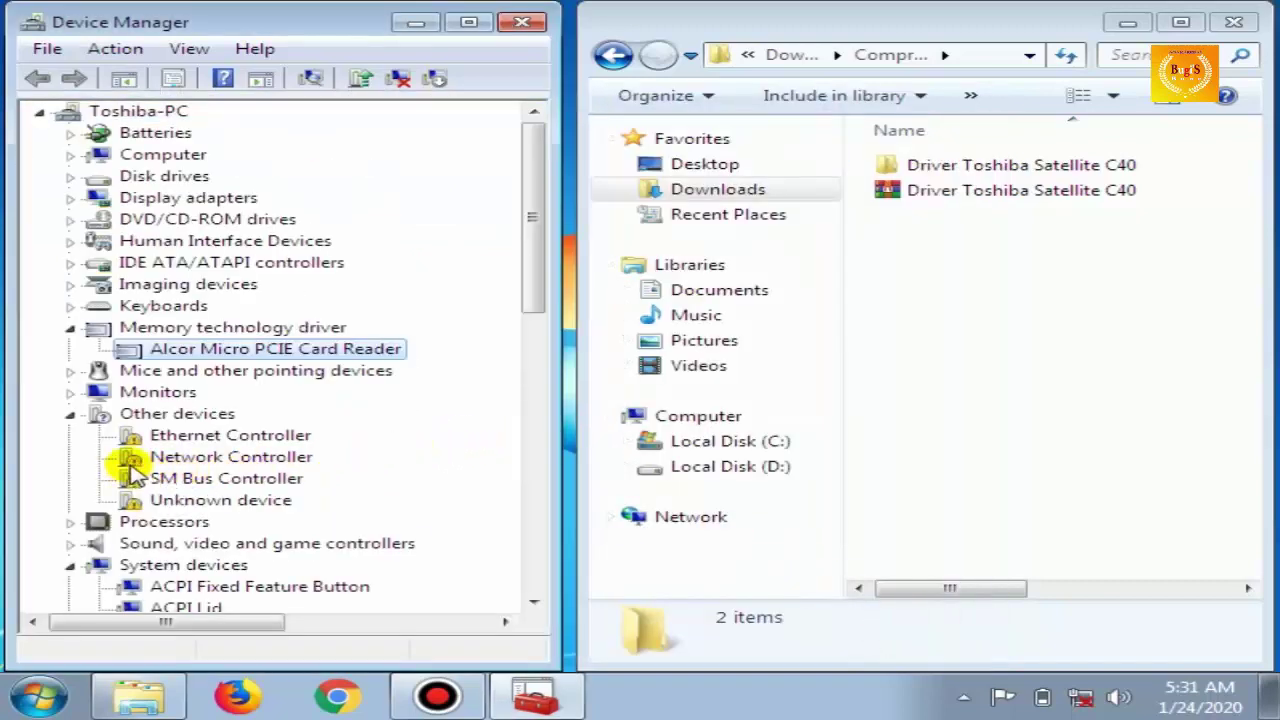
Step: Update the Network Controller's driver manually from the Driver Toshiba Satellite C40 folder and check the available network connections
click(215, 458)
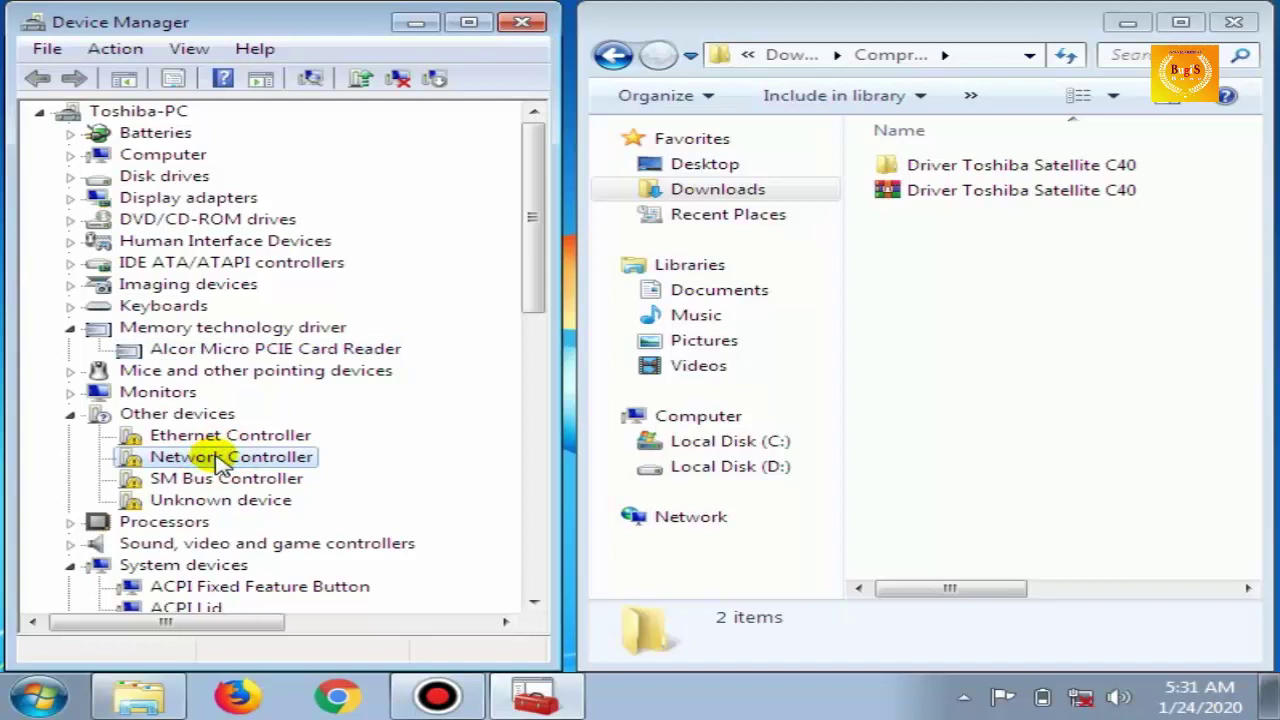
click(963, 697)
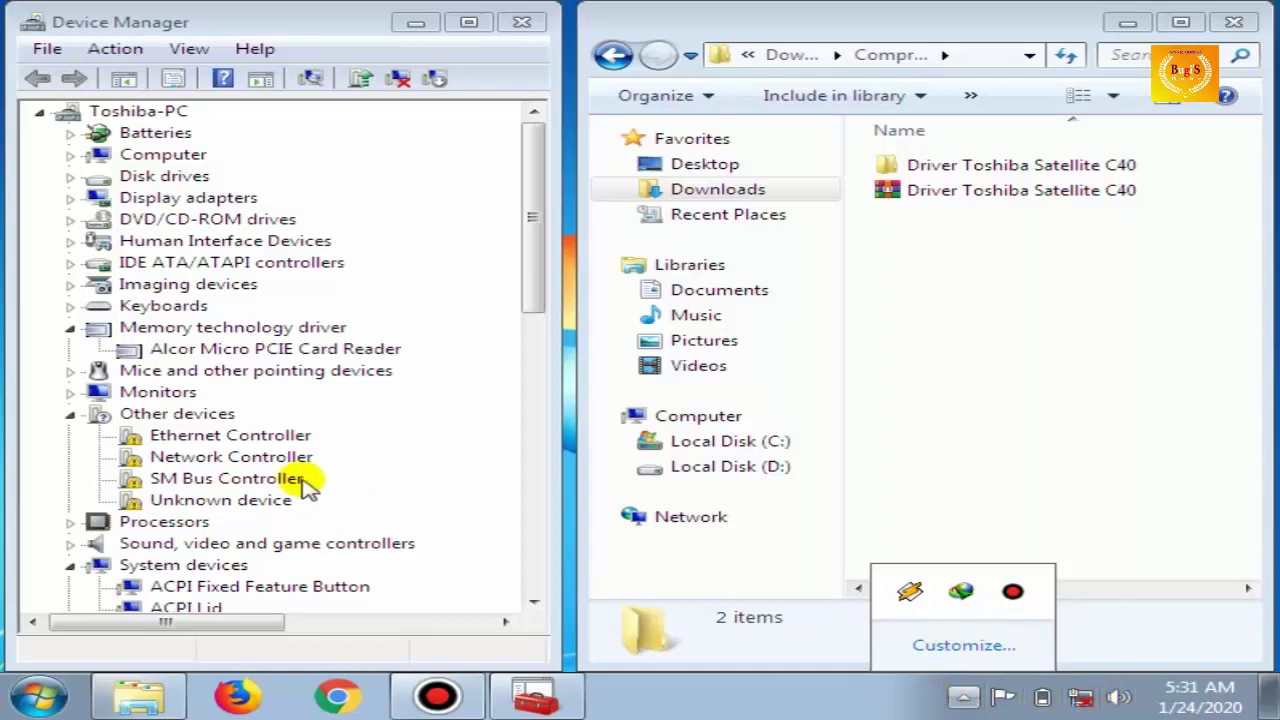
click(195, 458)
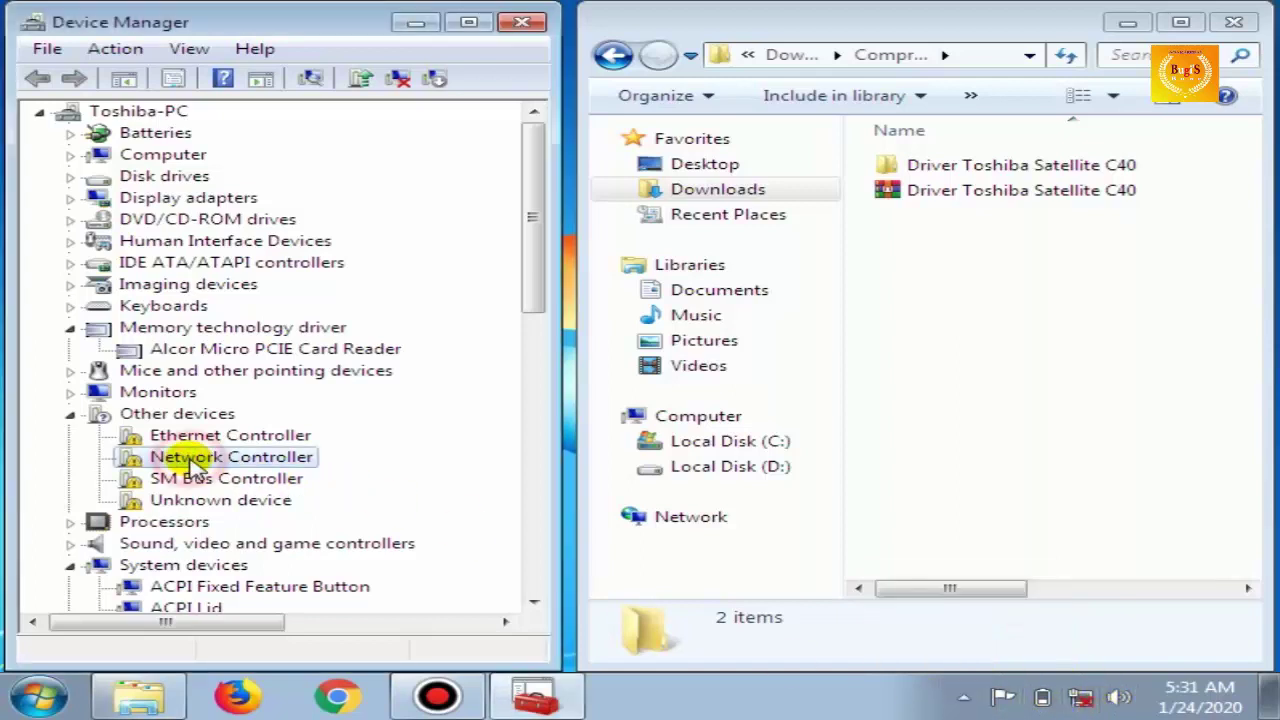
click(359, 80)
click(337, 400)
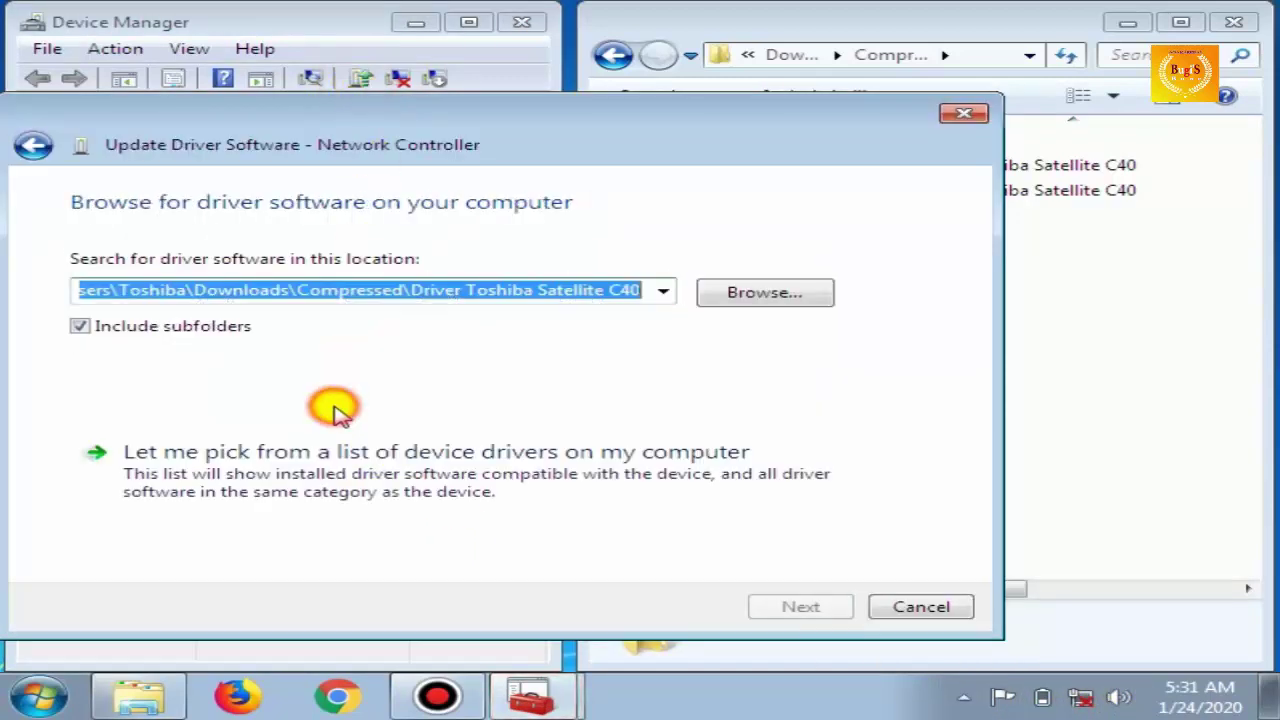
click(792, 608)
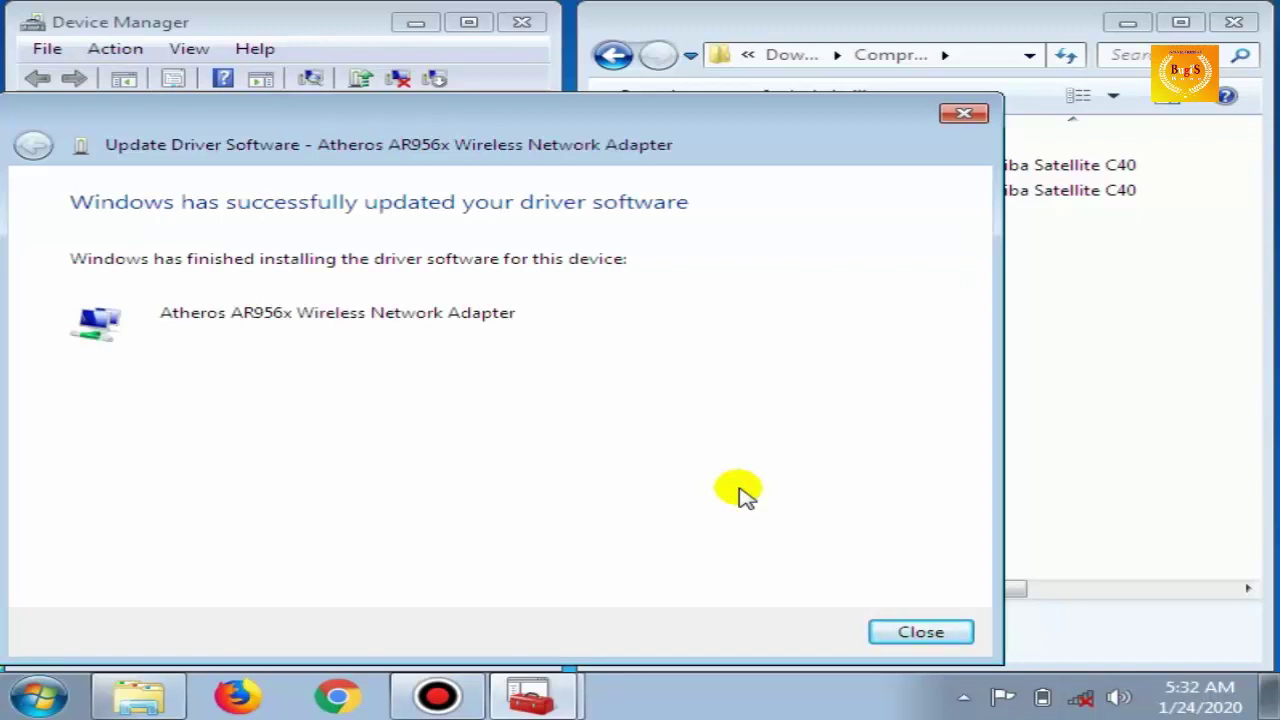
click(1085, 700)
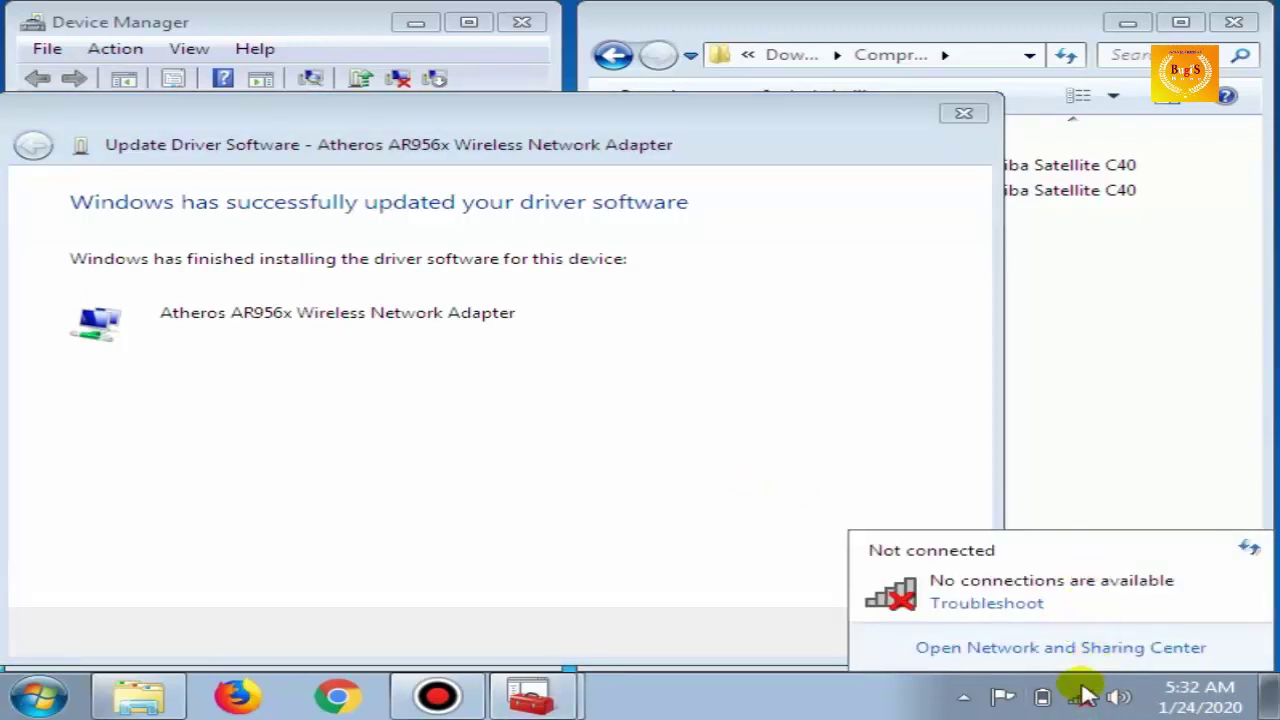
click(1085, 697)
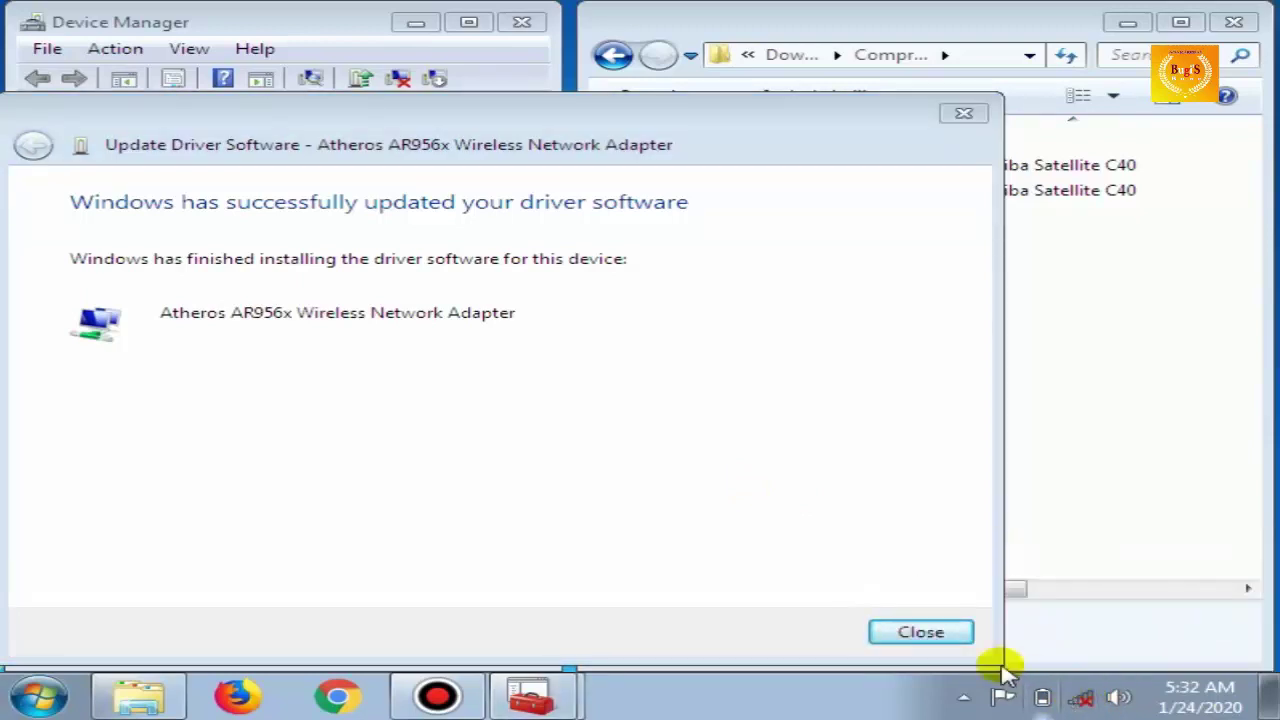
click(920, 635)
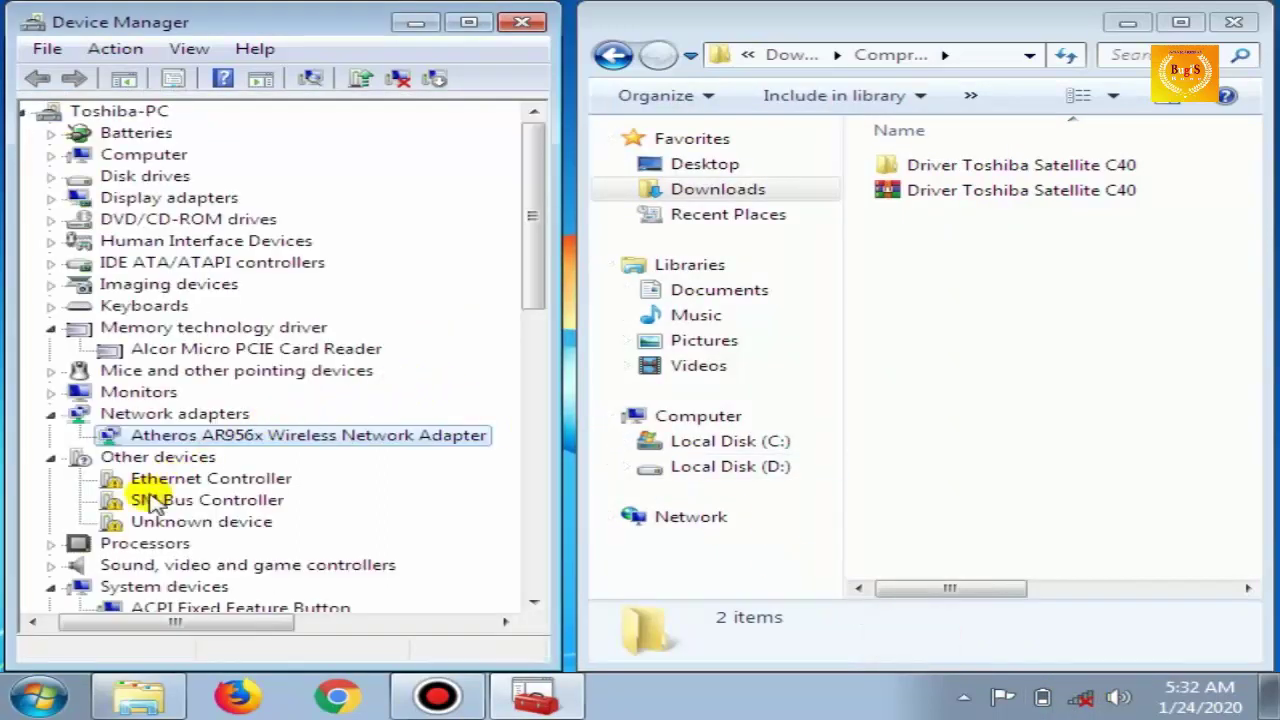
Step: Update the Ethernet Controller's driver manually from the Driver Toshiba Satellite C40 folder
click(228, 482)
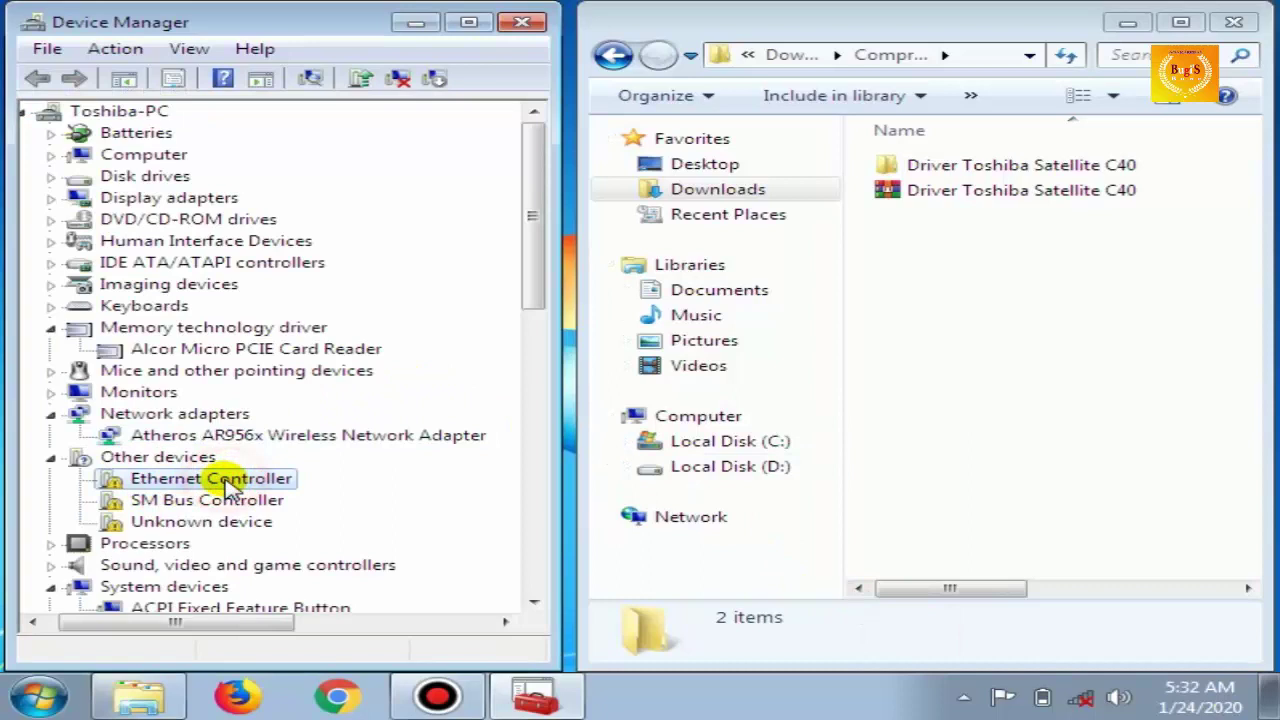
click(362, 75)
click(400, 397)
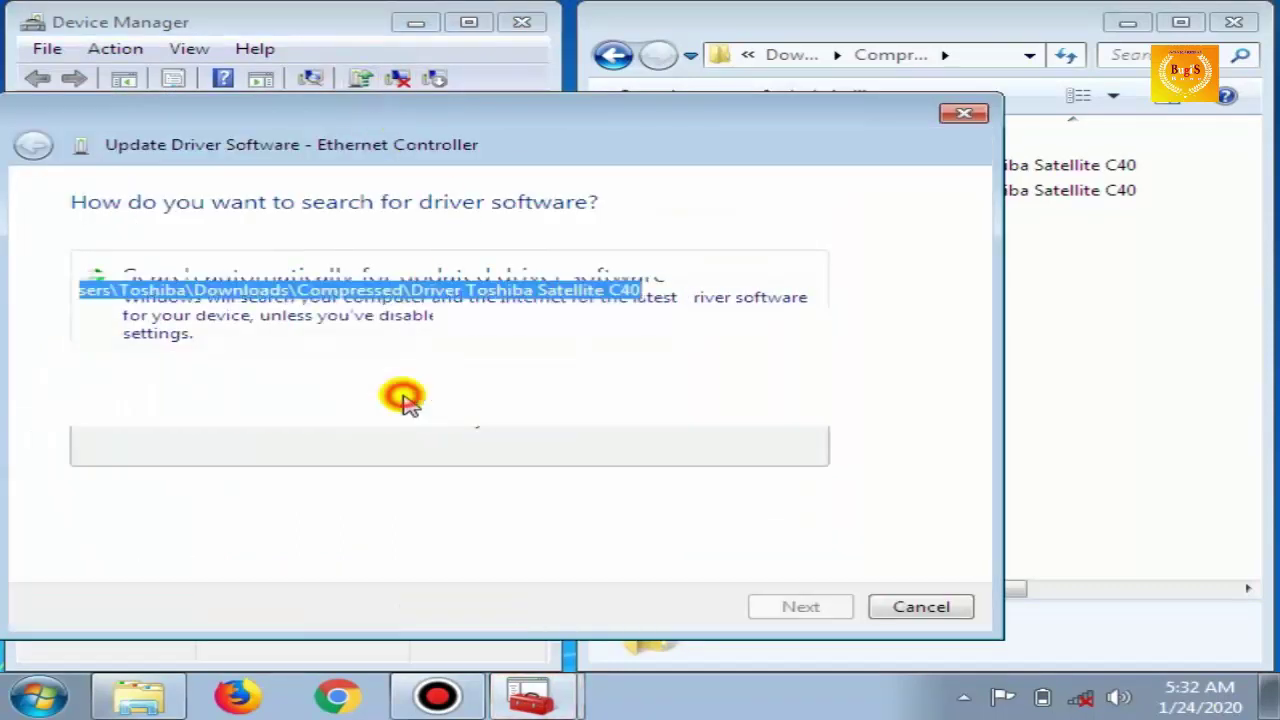
click(790, 610)
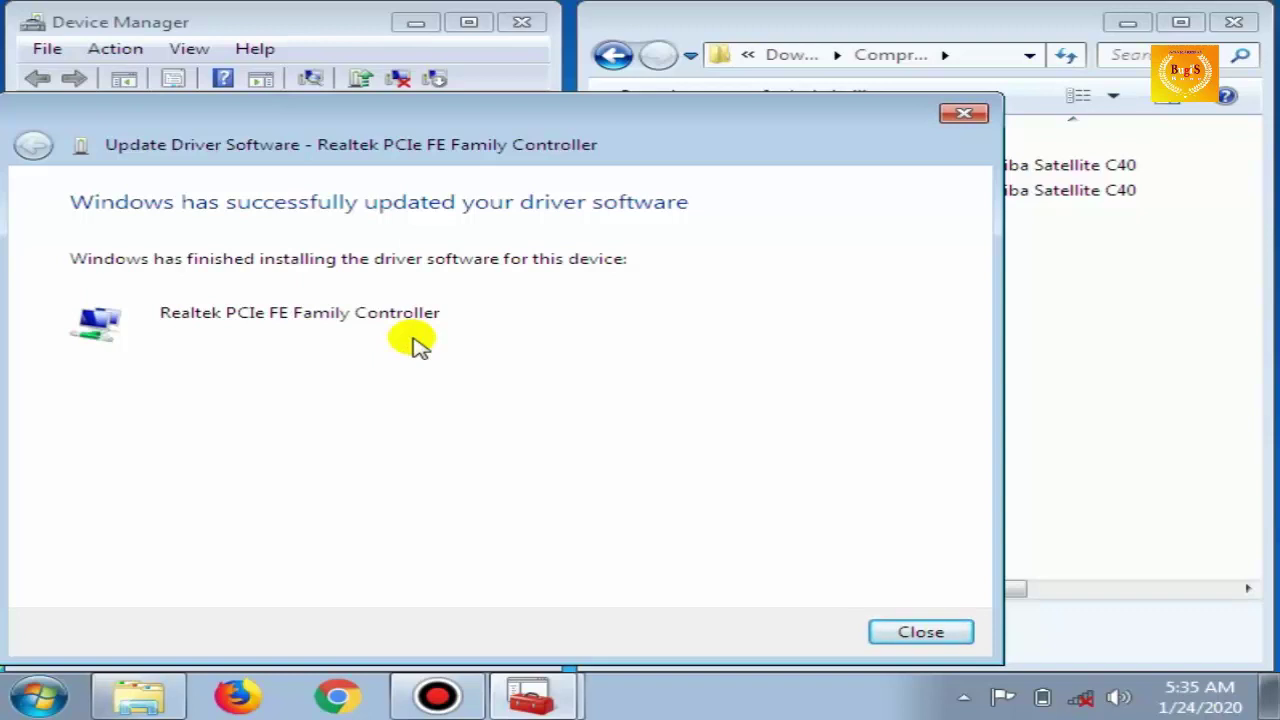
click(920, 634)
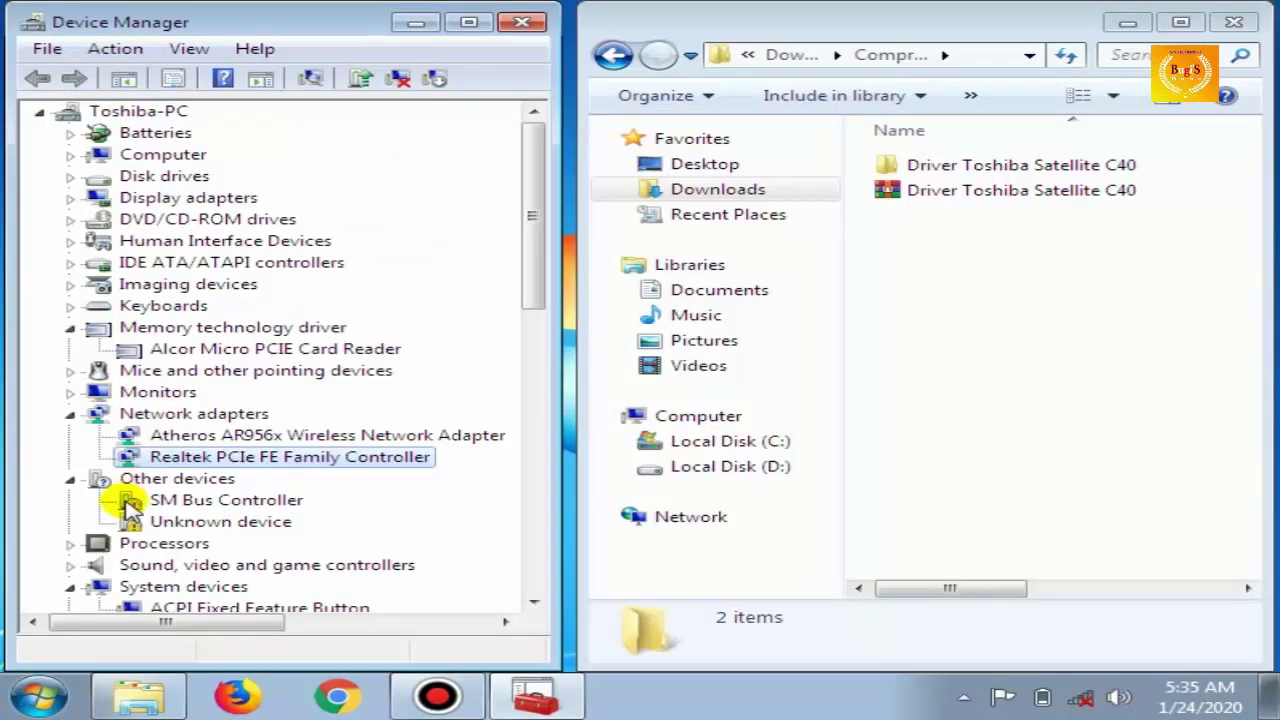
Step: Update the Standard VGA Graphics Adapter's driver under Display adapters manually from the Driver Toshiba Satellite C40 folder, including subfolders
click(69, 198)
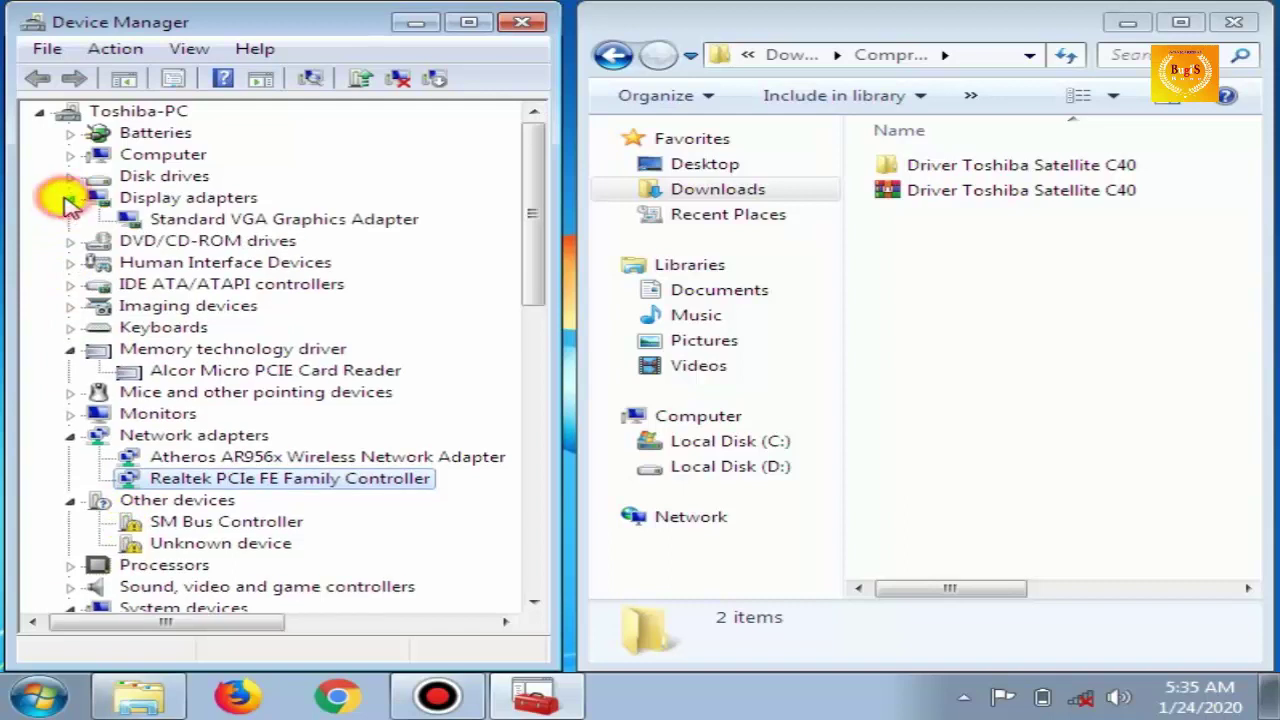
click(226, 219)
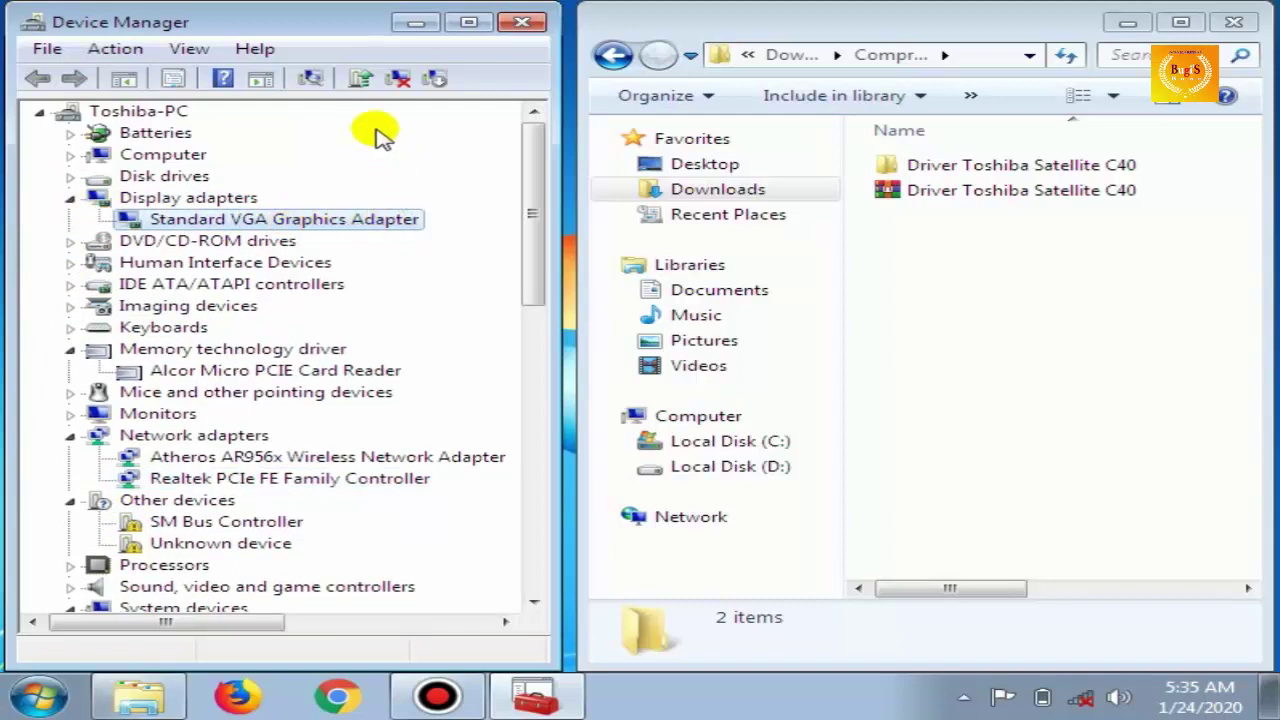
click(360, 80)
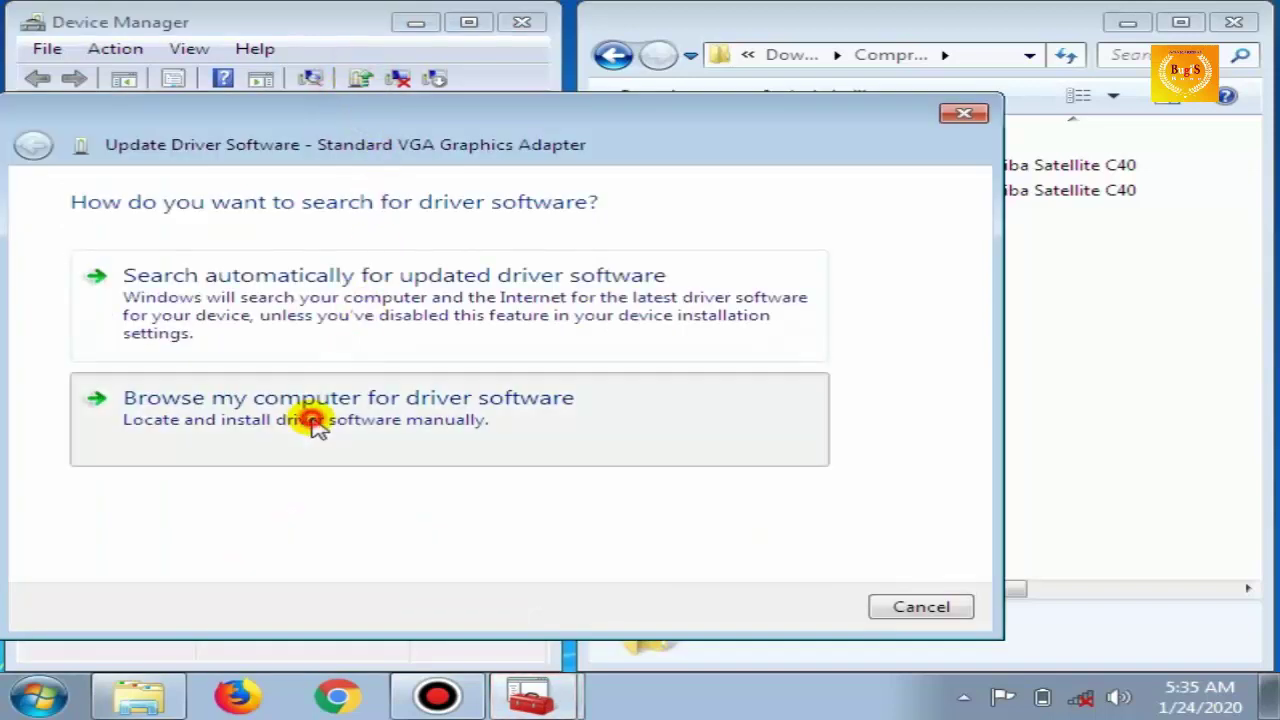
click(316, 422)
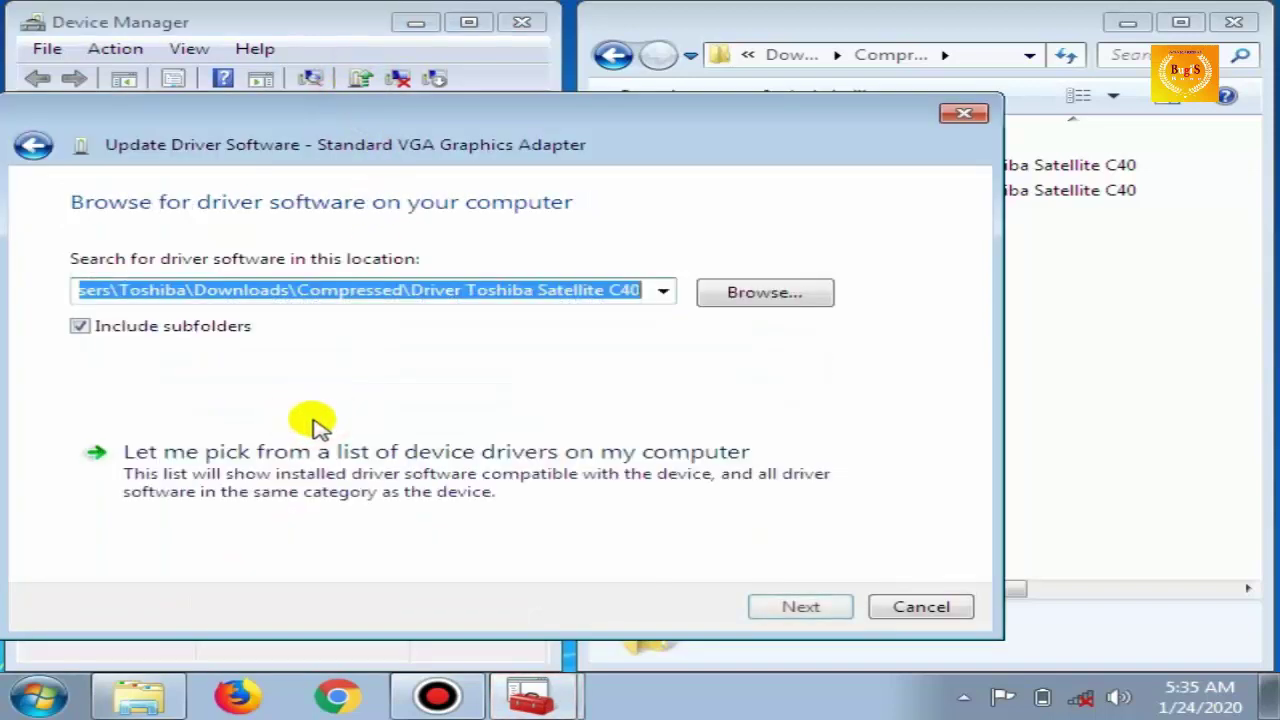
click(800, 607)
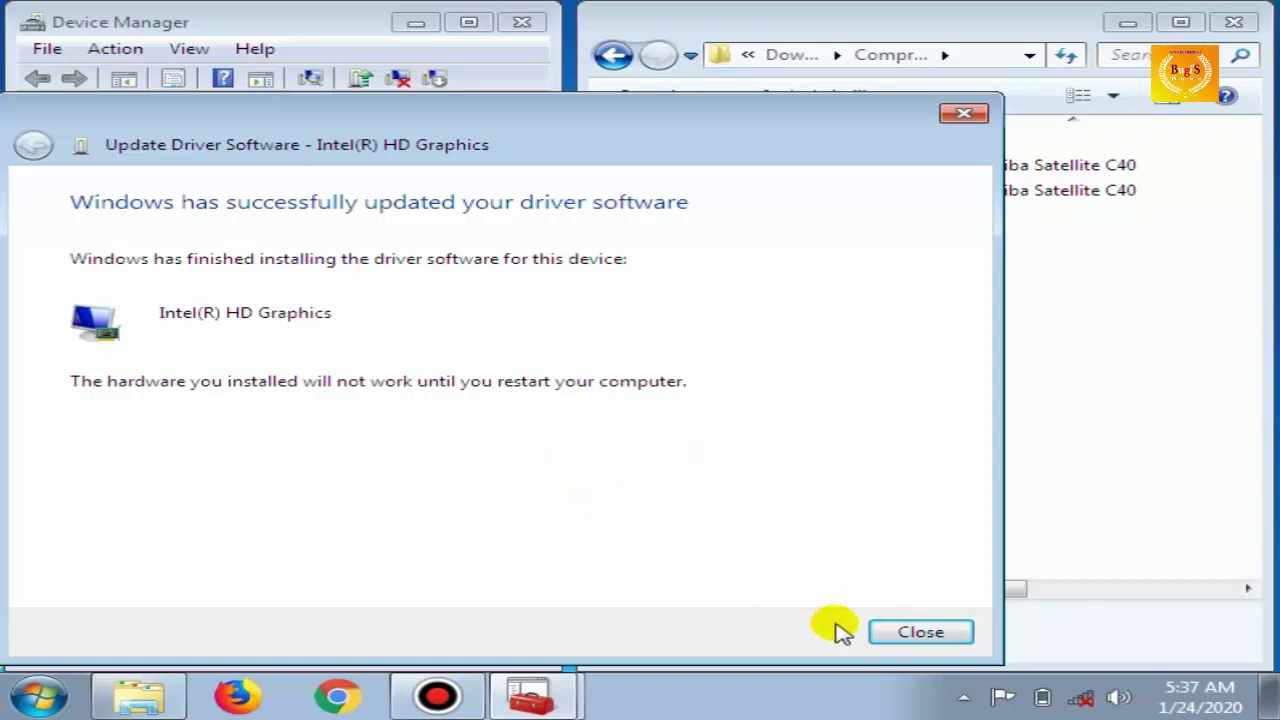
click(921, 632)
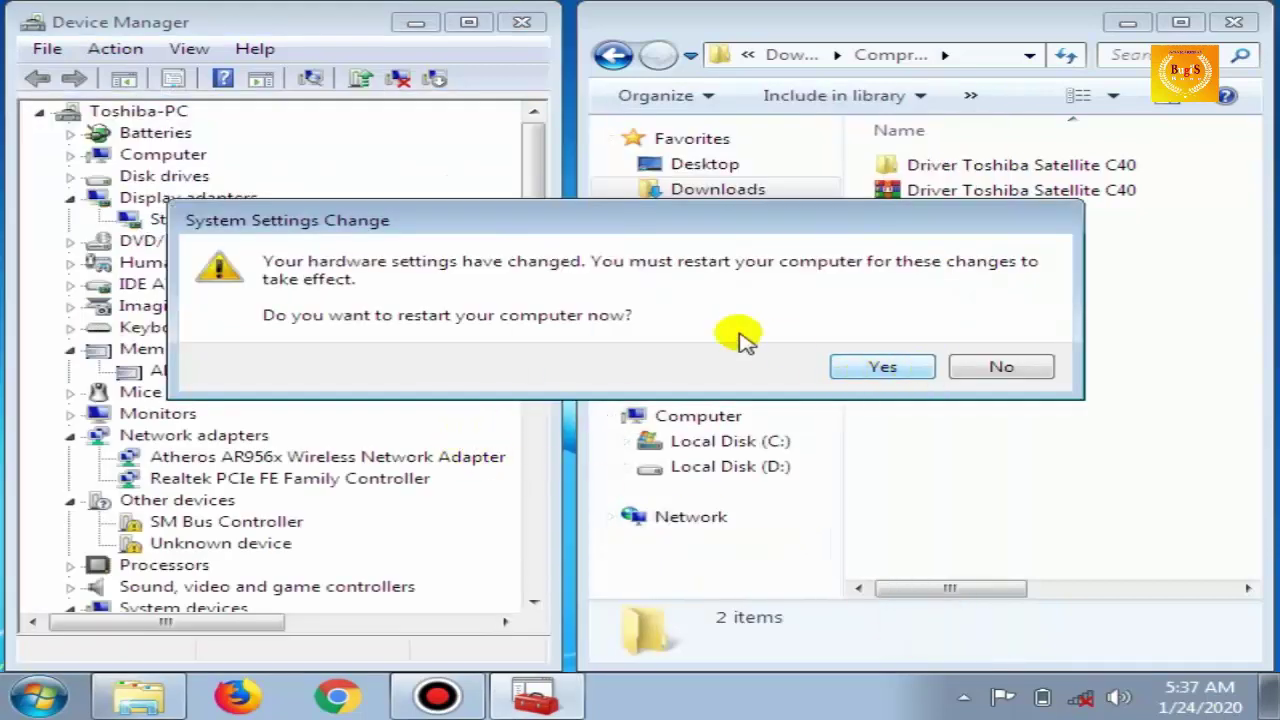
Step: Decline the immediate computer restart and close the Device Manager and driver folder windows
click(1005, 370)
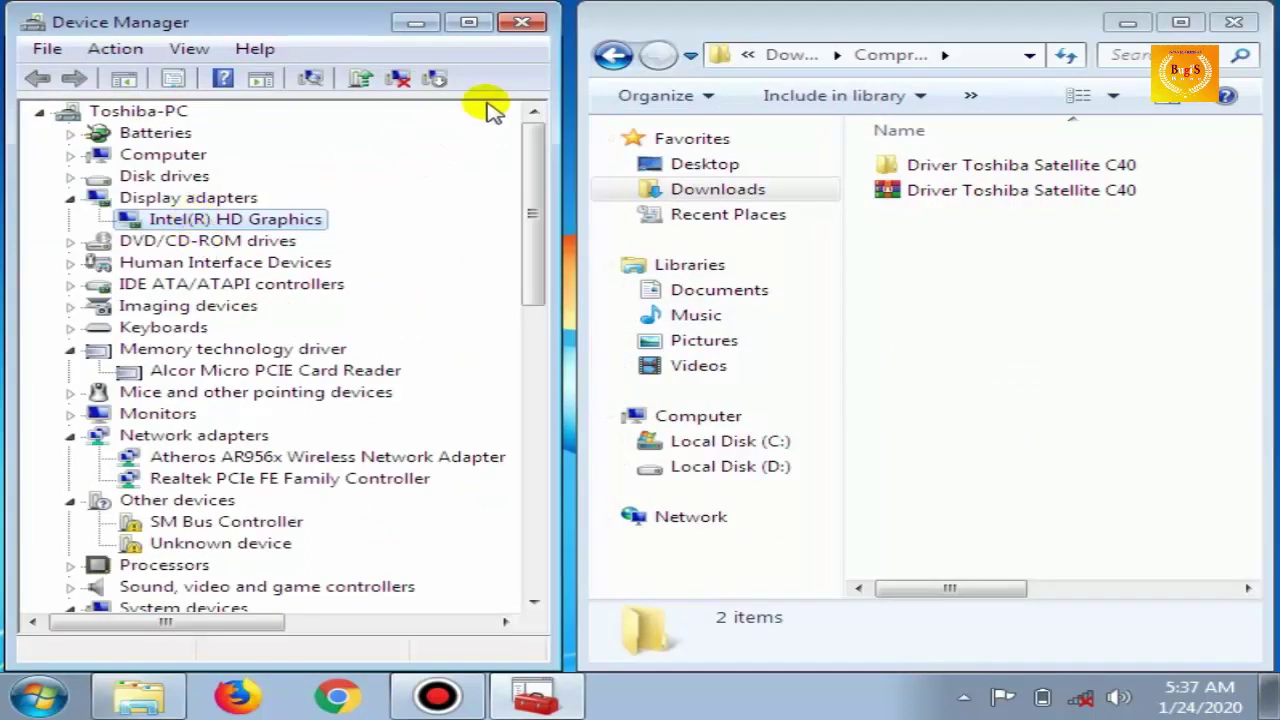
click(524, 22)
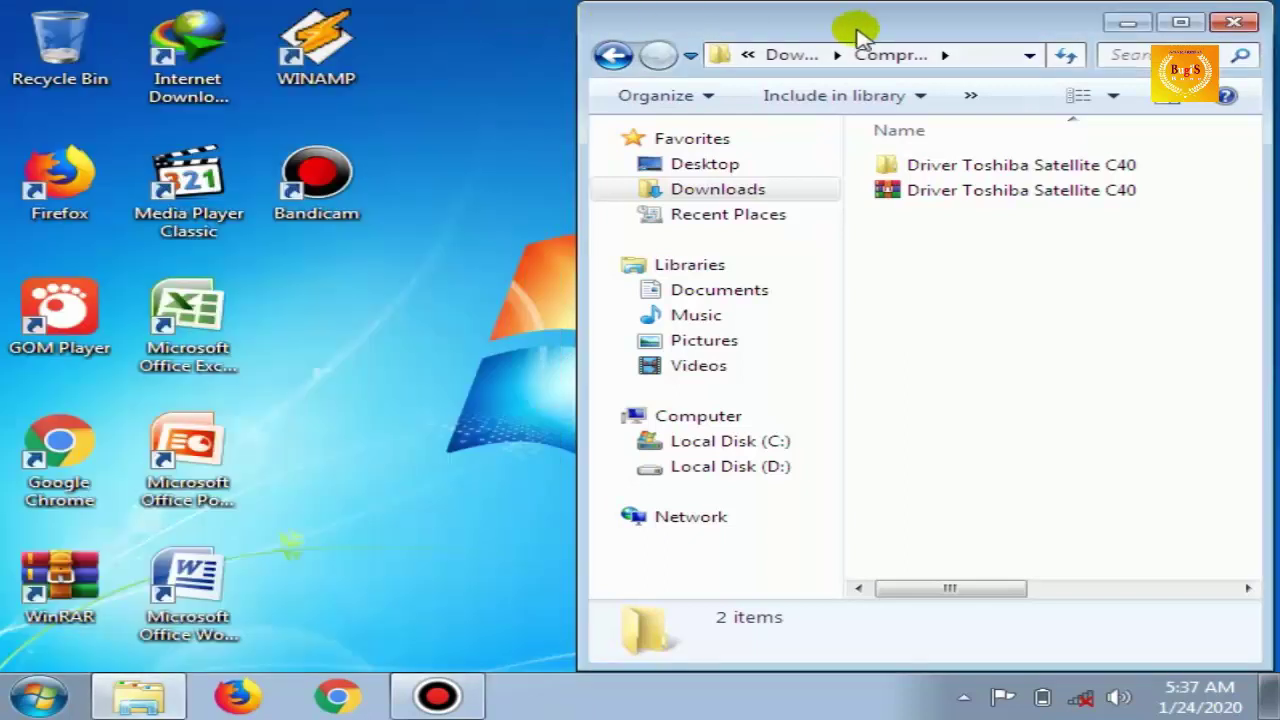
click(1237, 22)
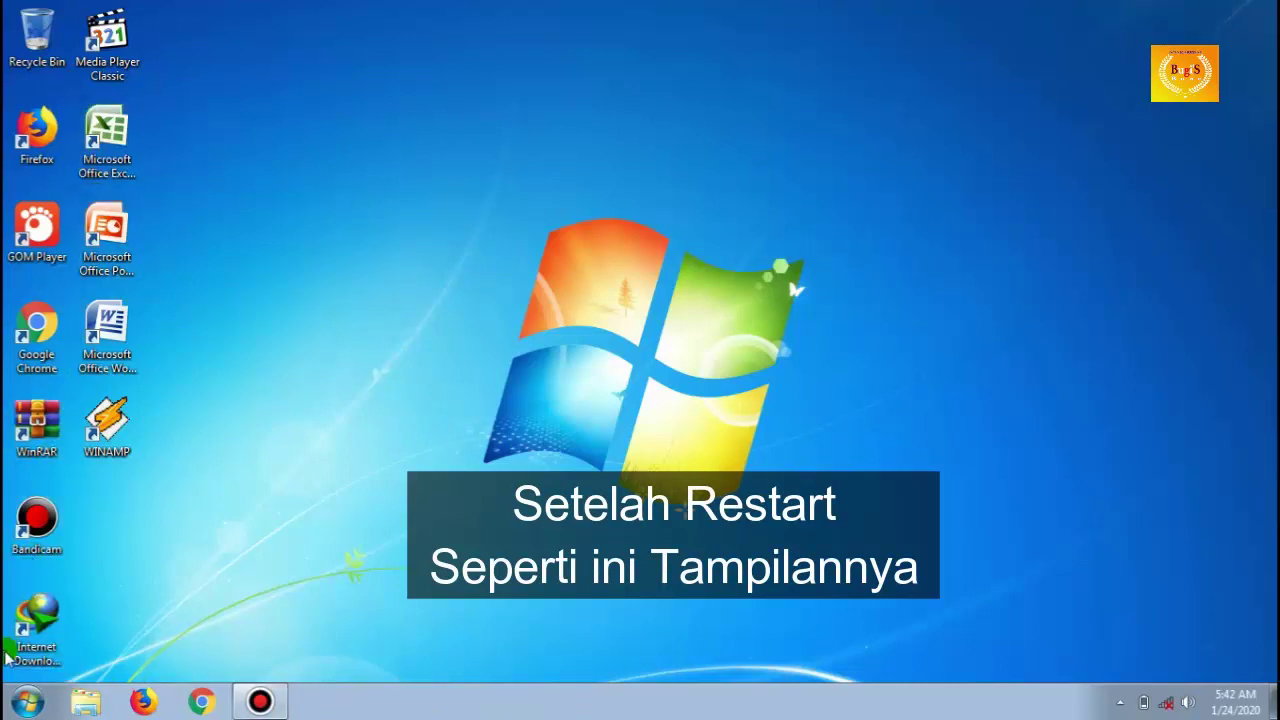
Step: Open Device Manager through the Control Panel's System page, examine the device under Display adapters, and close both windows
click(28, 704)
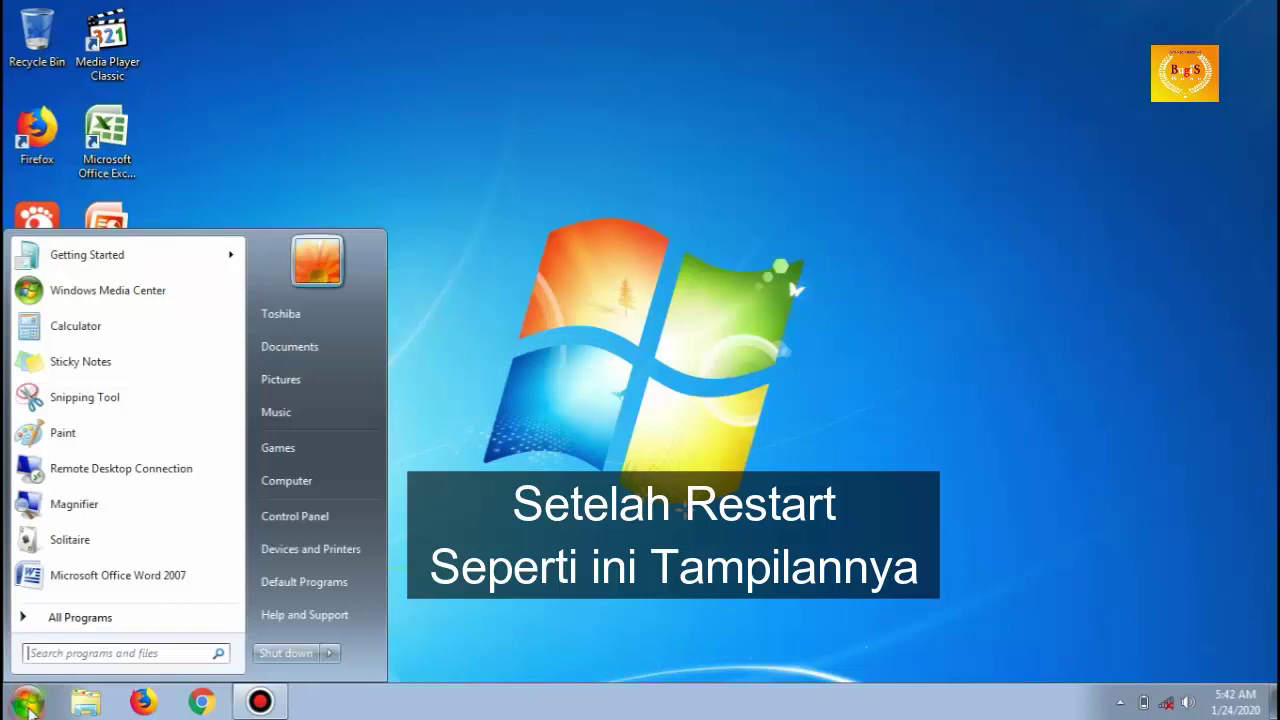
click(295, 527)
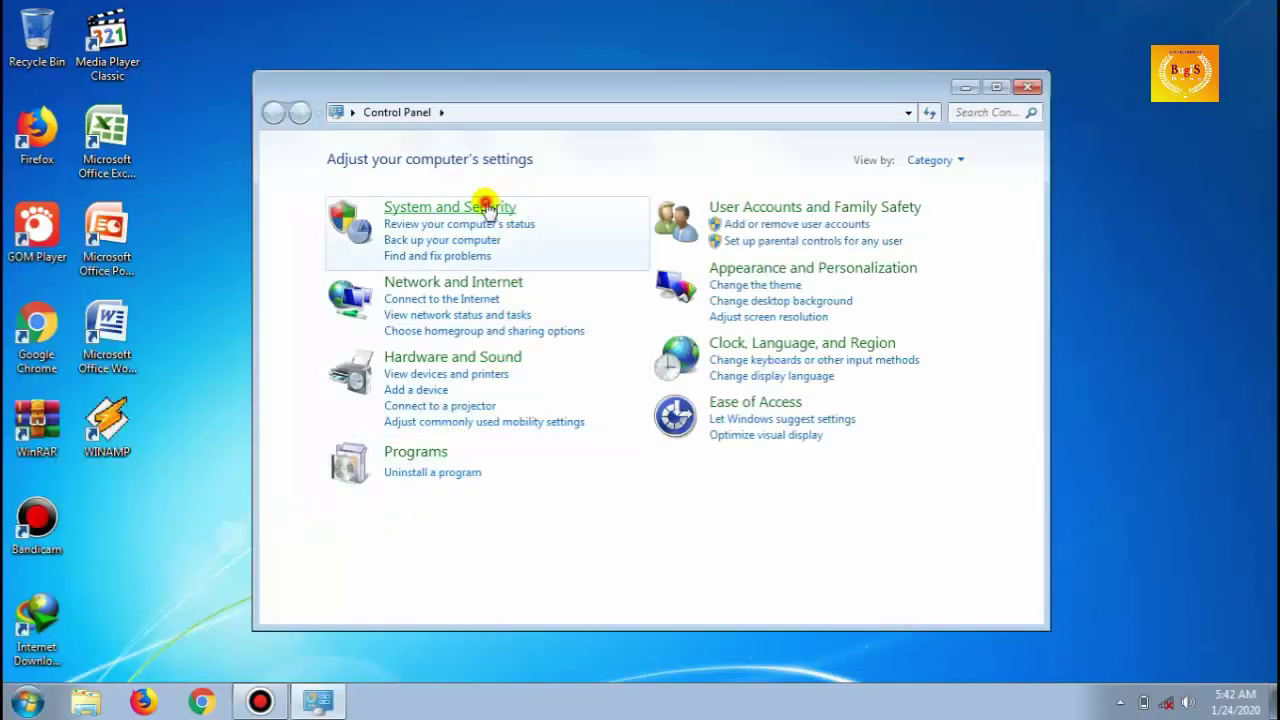
click(486, 206)
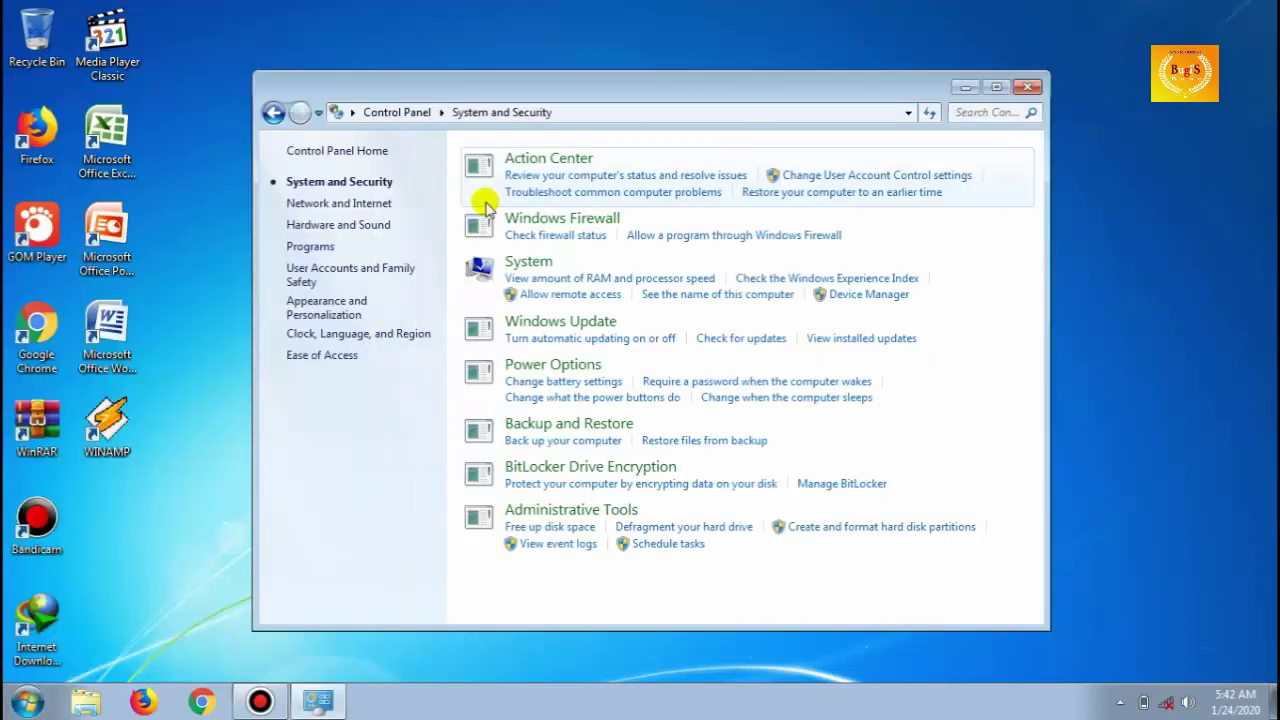
click(528, 264)
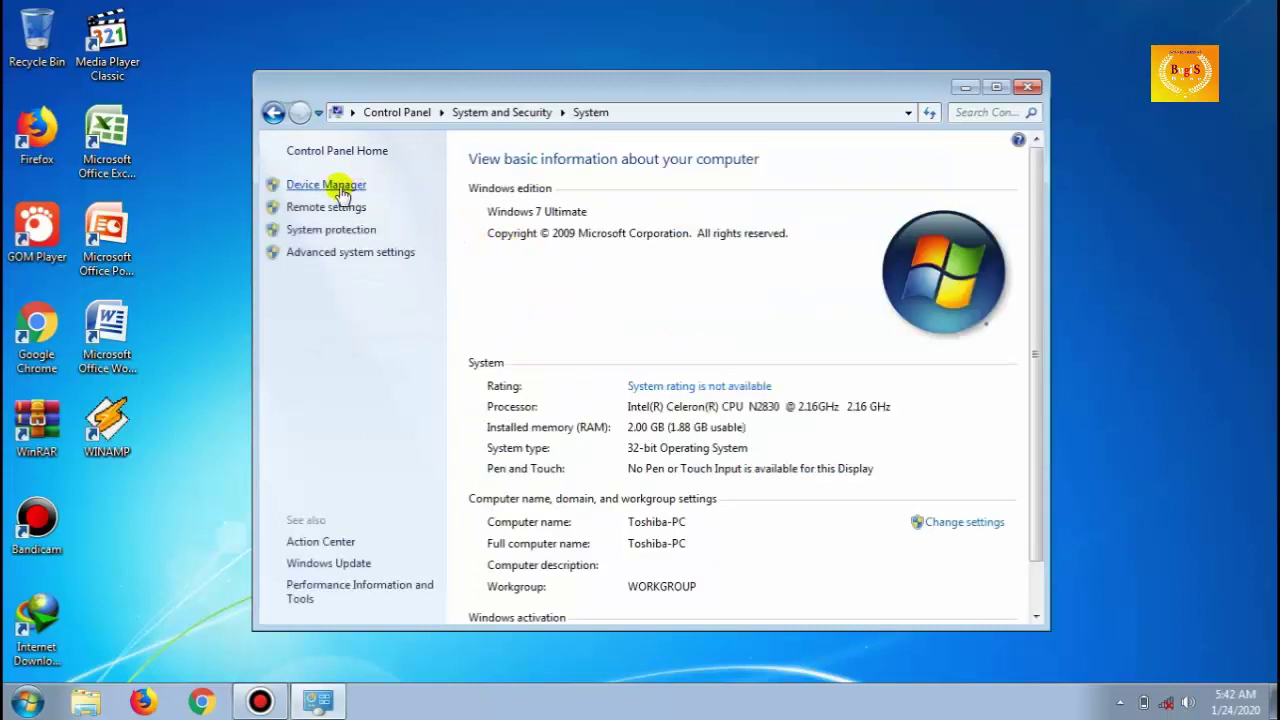
click(342, 188)
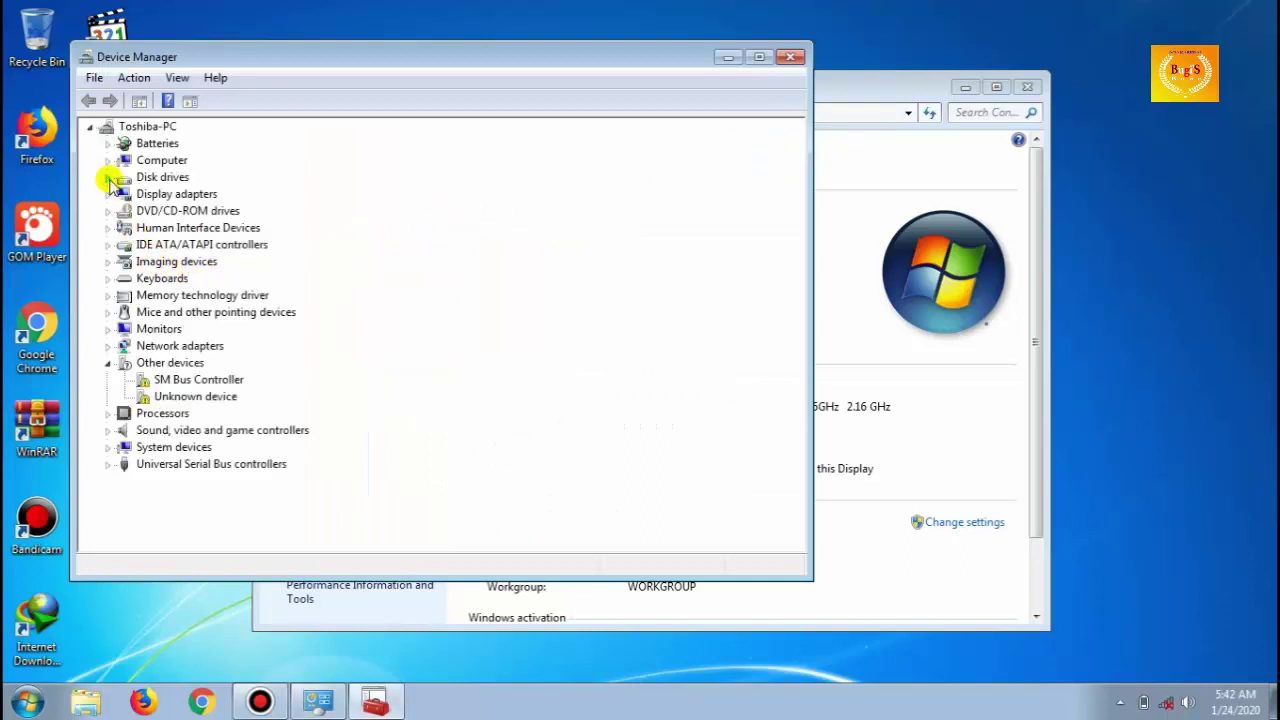
click(107, 194)
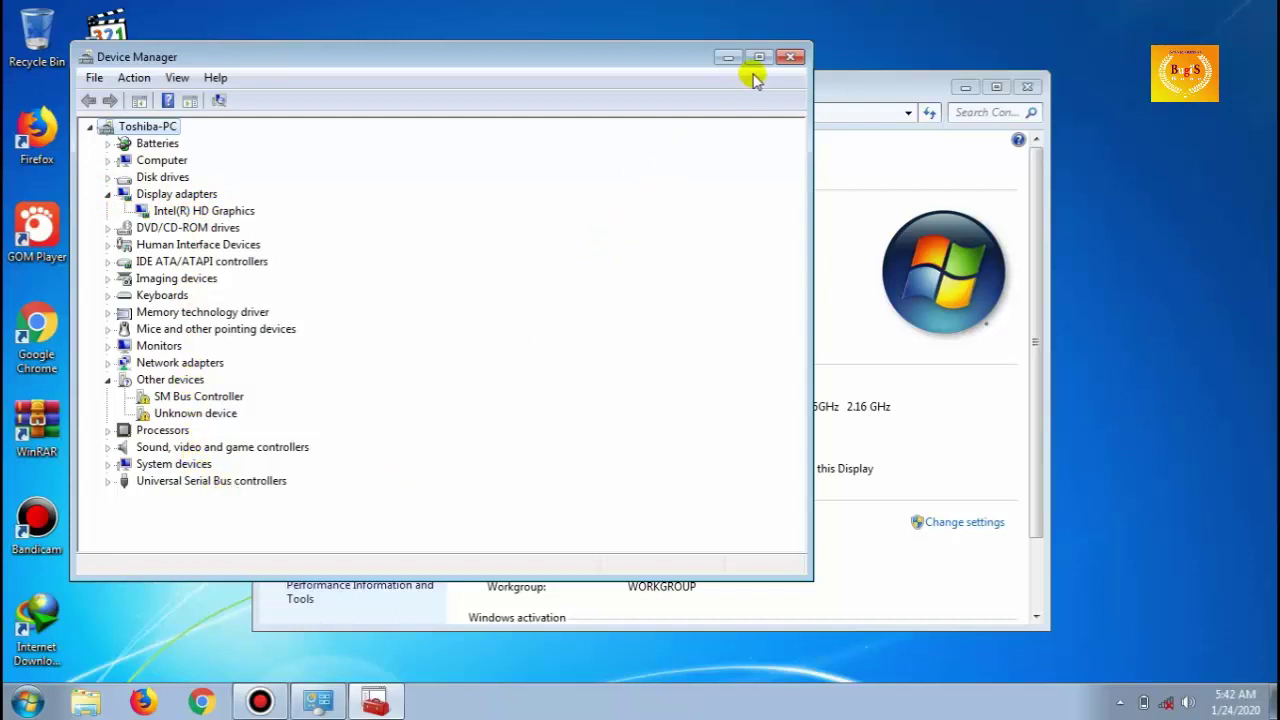
click(791, 59)
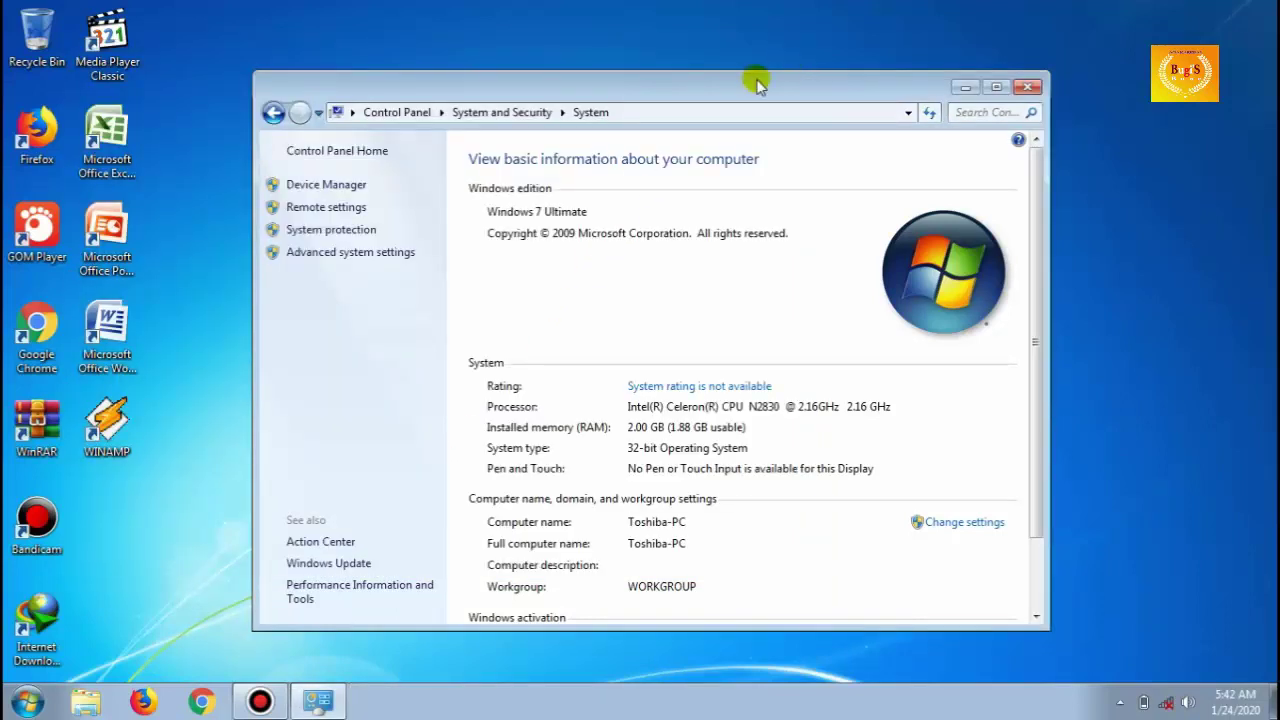
click(1028, 88)
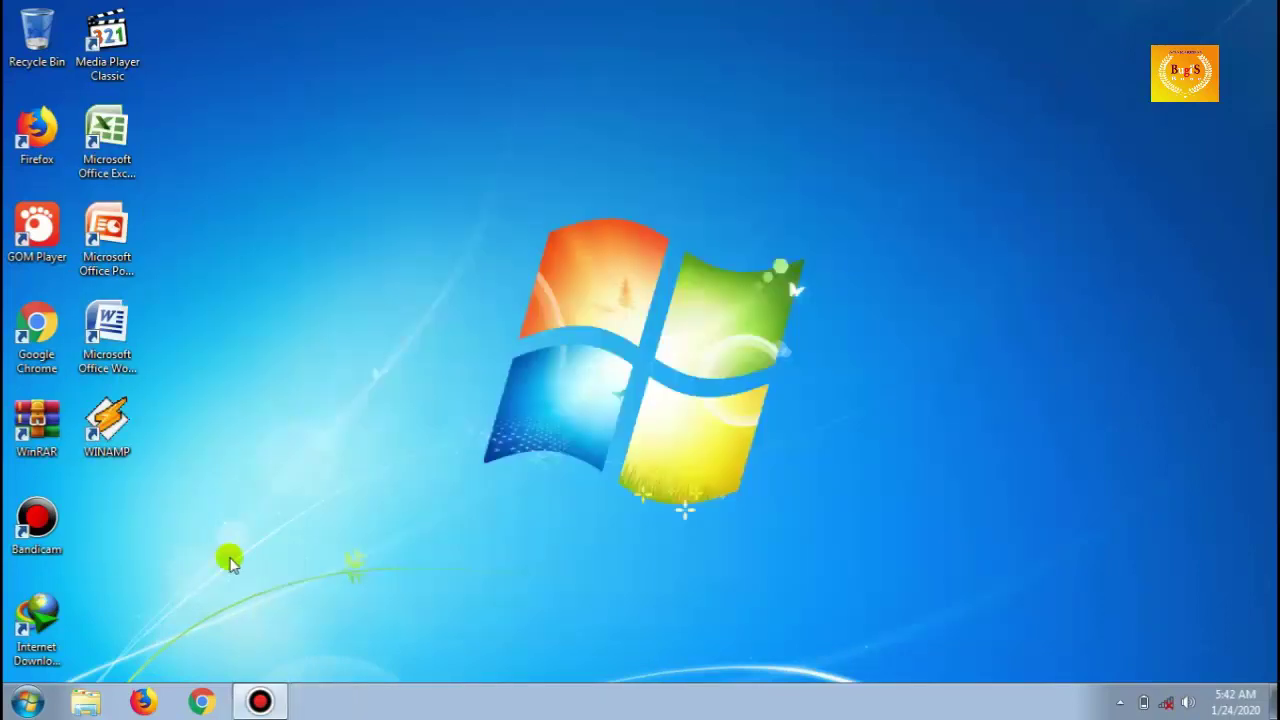